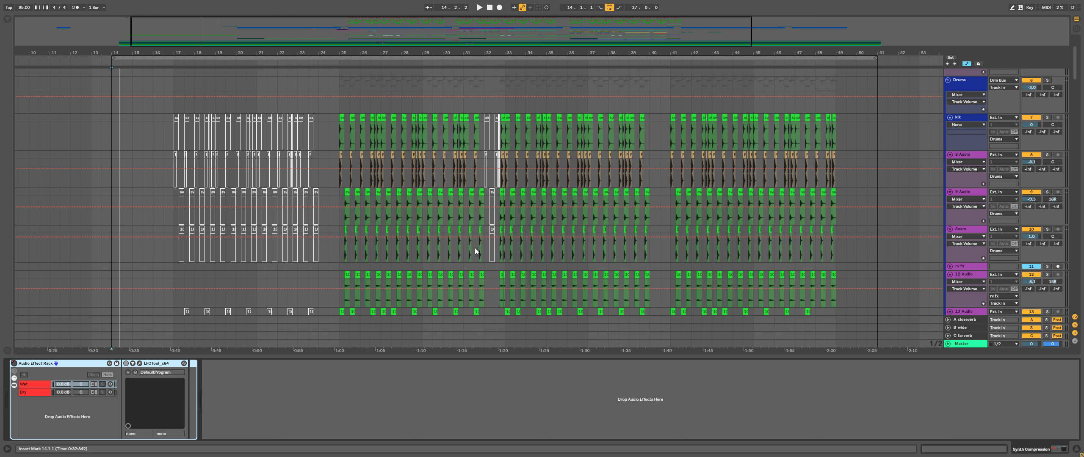
Step: Play the arrangement from bar 14 and look through the drum, percussion, piano, synth and string tracks
scroll(474, 247, down, 2)
scroll(474, 248, left, 3)
key(space)
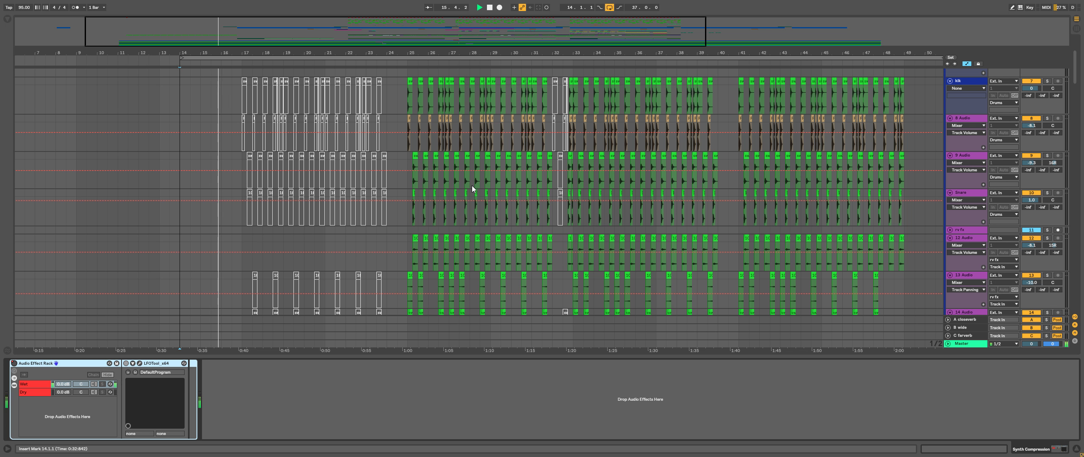
scroll(326, 242, down, 5)
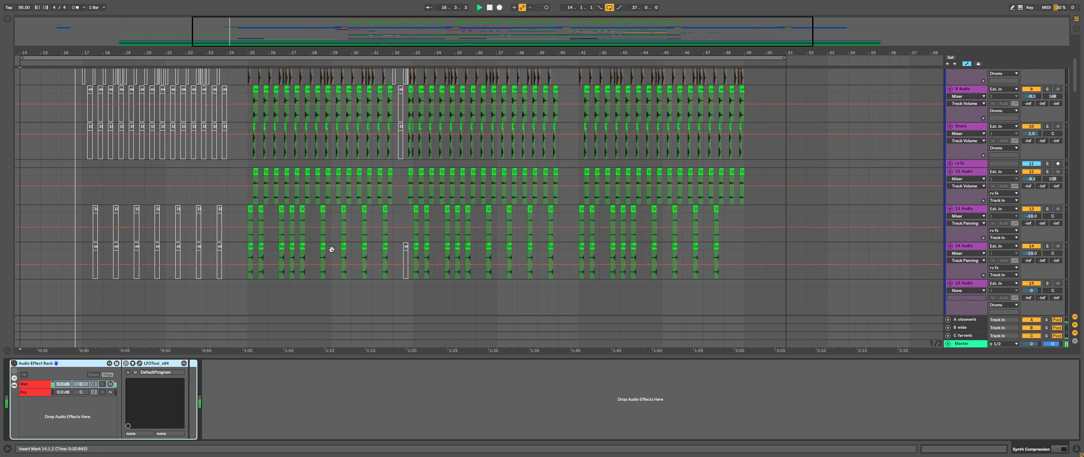
scroll(338, 212, left, 2)
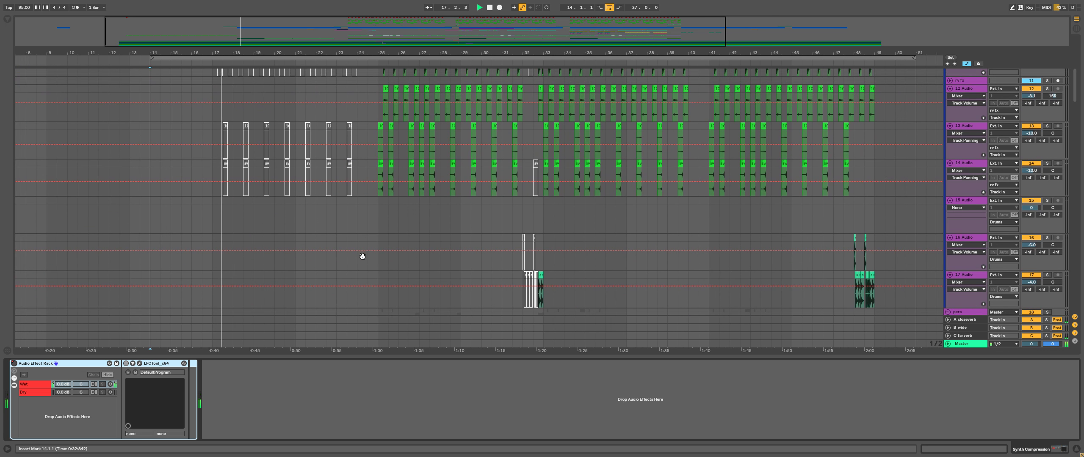
scroll(363, 259, down, 3)
scroll(504, 165, up, 4)
scroll(462, 234, down, 10)
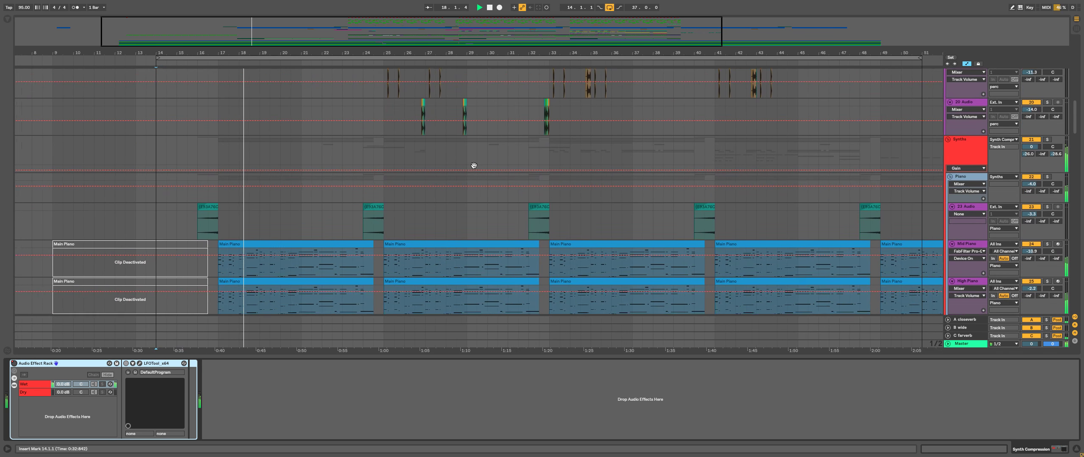
scroll(470, 238, right, 3)
scroll(474, 212, down, 5)
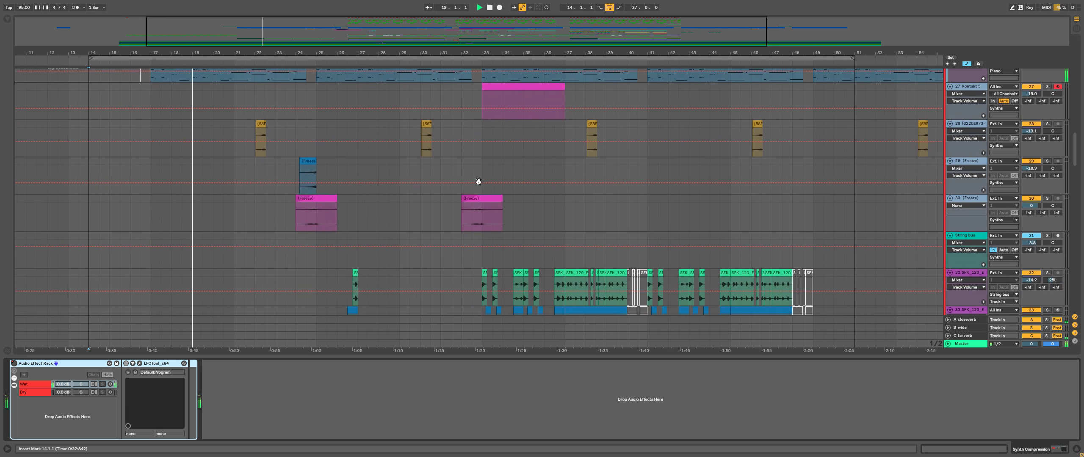
scroll(598, 203, left, 2)
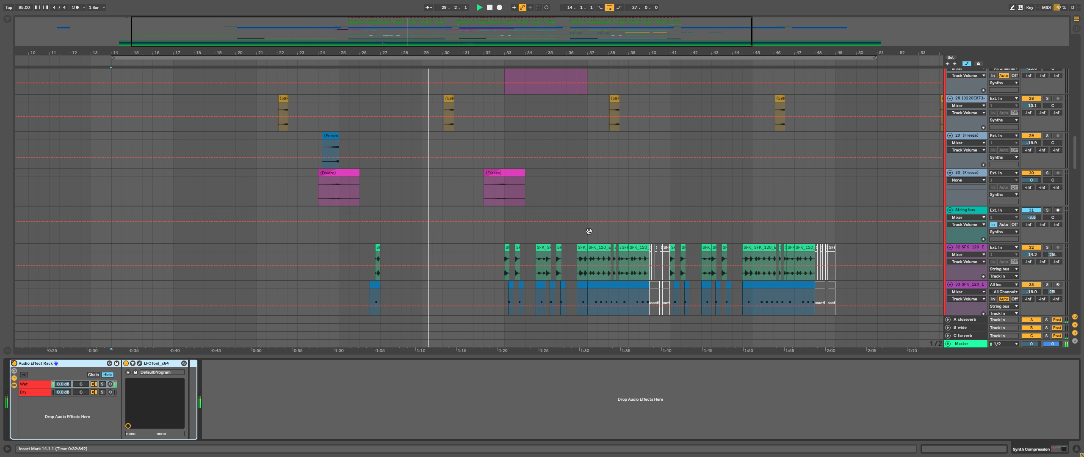
Step: Examine the piano, frozen synth and string bus tracks while the arrangement plays
scroll(587, 234, up, 3)
scroll(605, 261, down, 4)
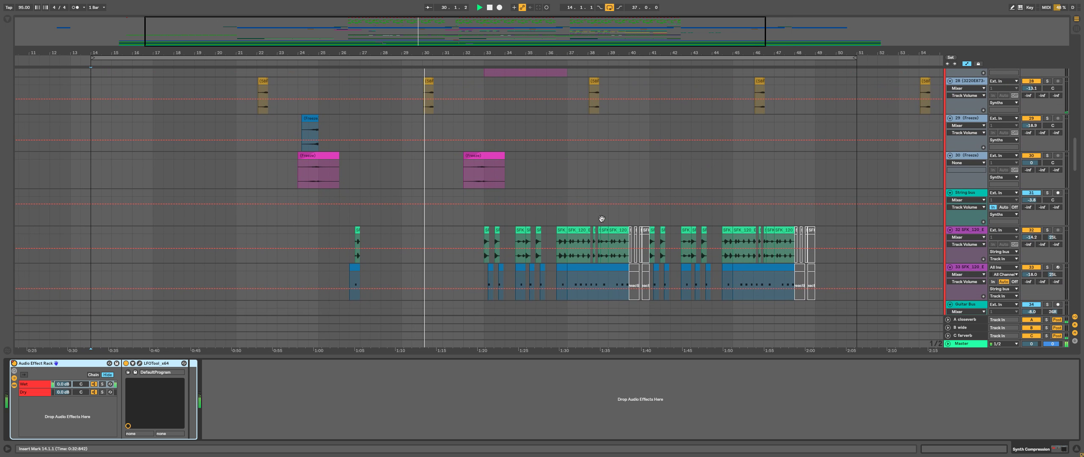
scroll(599, 237, up, 3)
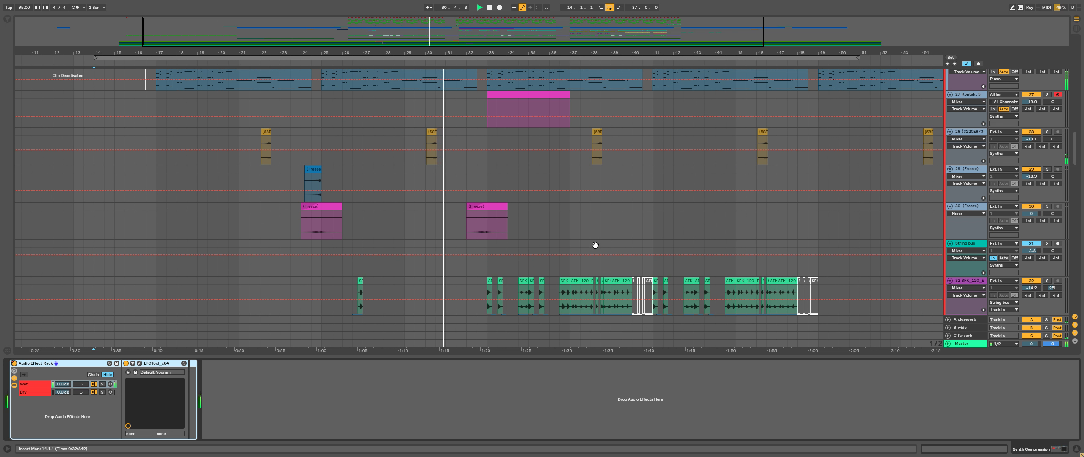
scroll(587, 236, up, 2)
scroll(587, 235, left, 3)
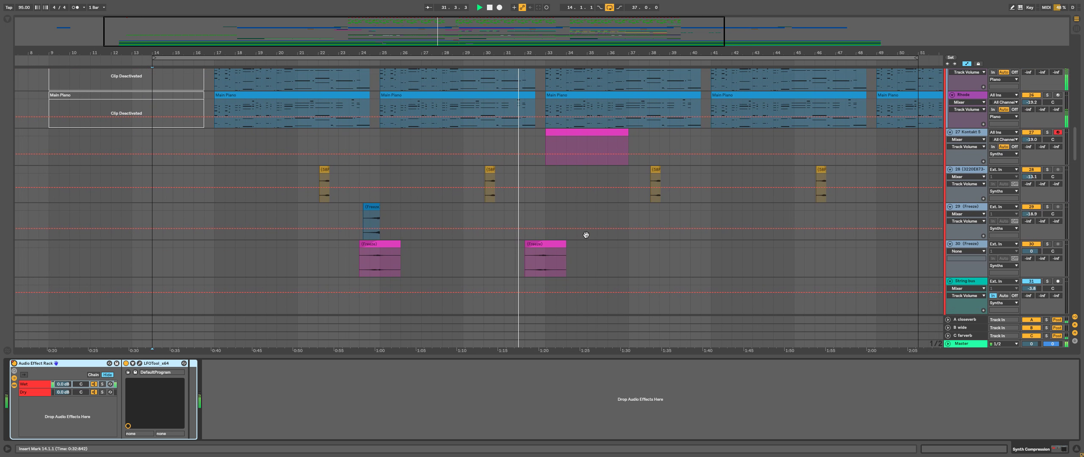
scroll(602, 205, down, 3)
drag(612, 219, 604, 251)
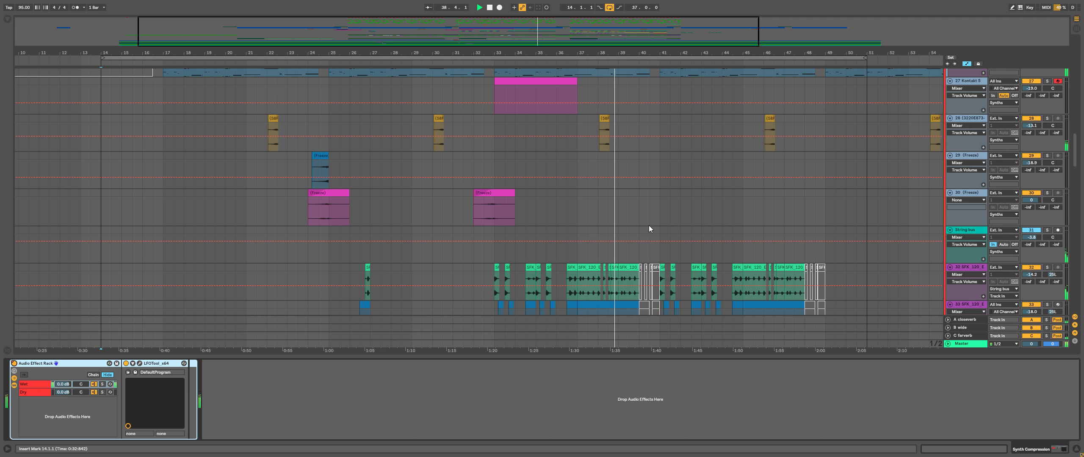
scroll(678, 251, down, 3)
scroll(677, 251, right, 2)
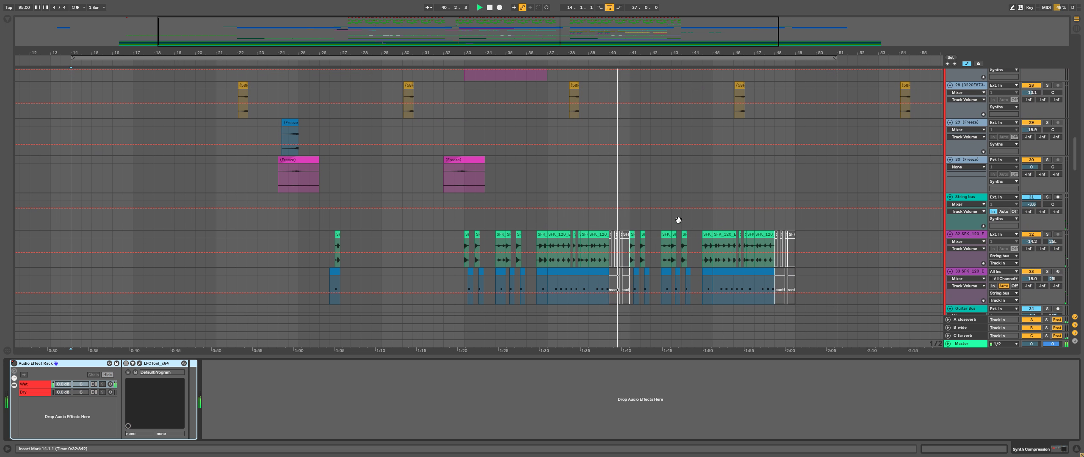
scroll(679, 227, up, 3)
scroll(679, 226, right, 1)
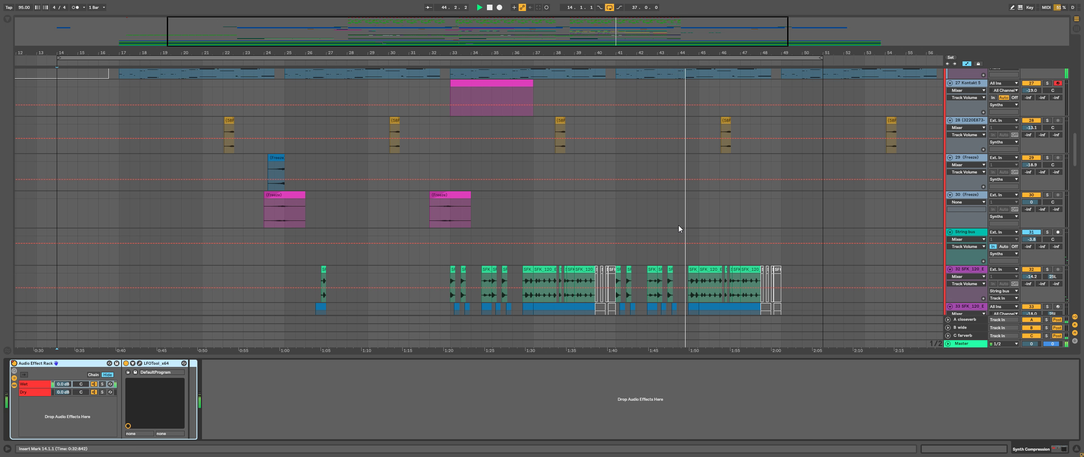
Step: Examine the guitar bus, the synth effect tracks and the bass group during playback, and stop the playback
scroll(715, 212, down, 3)
scroll(715, 196, down, 6)
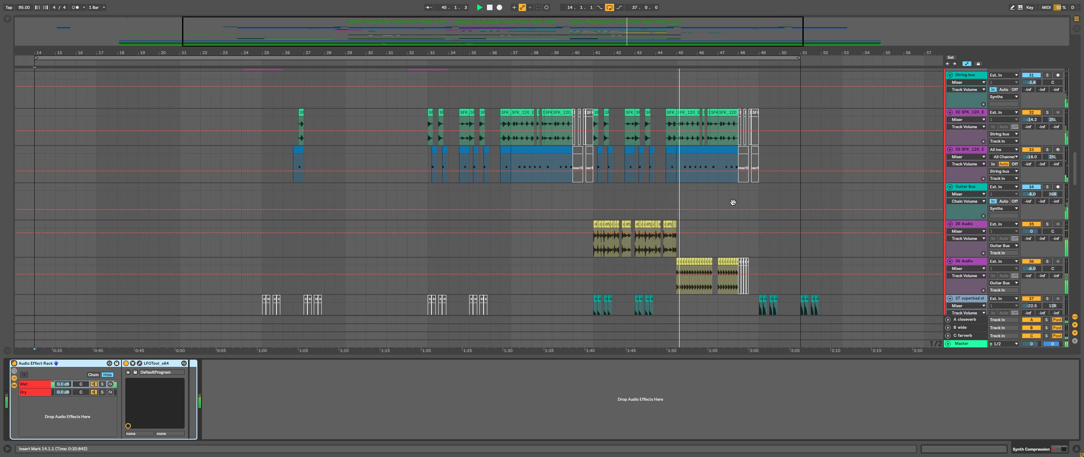
scroll(700, 233, up, 2)
scroll(700, 234, down, 5)
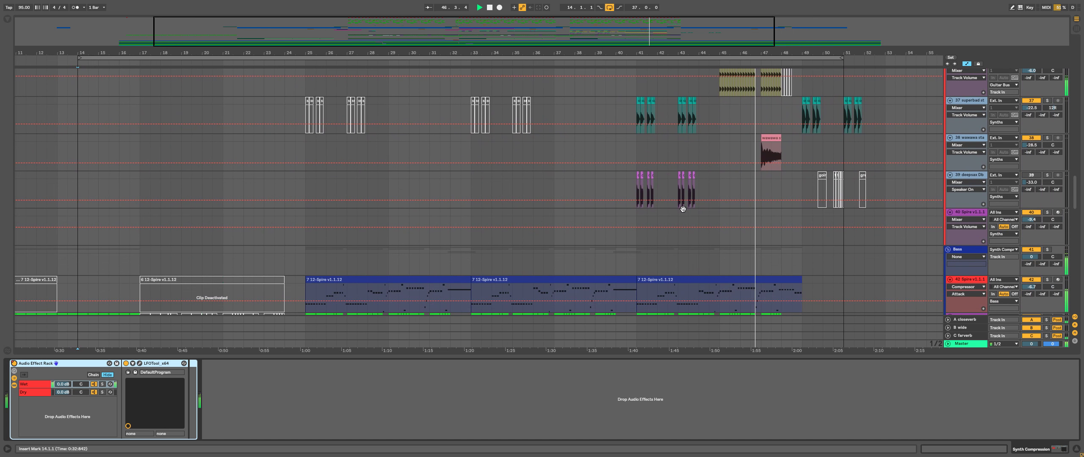
scroll(685, 206, up, 1)
scroll(687, 205, up, 4)
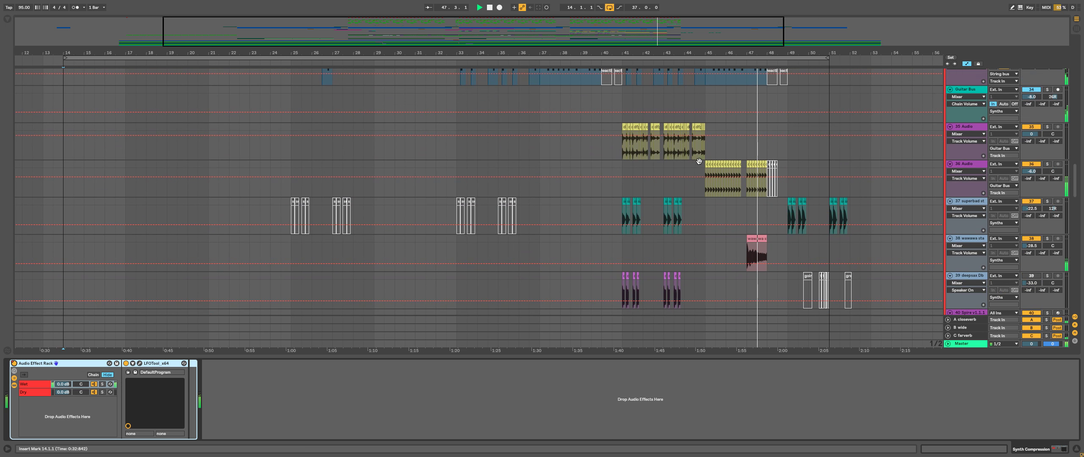
scroll(694, 148, down, 1)
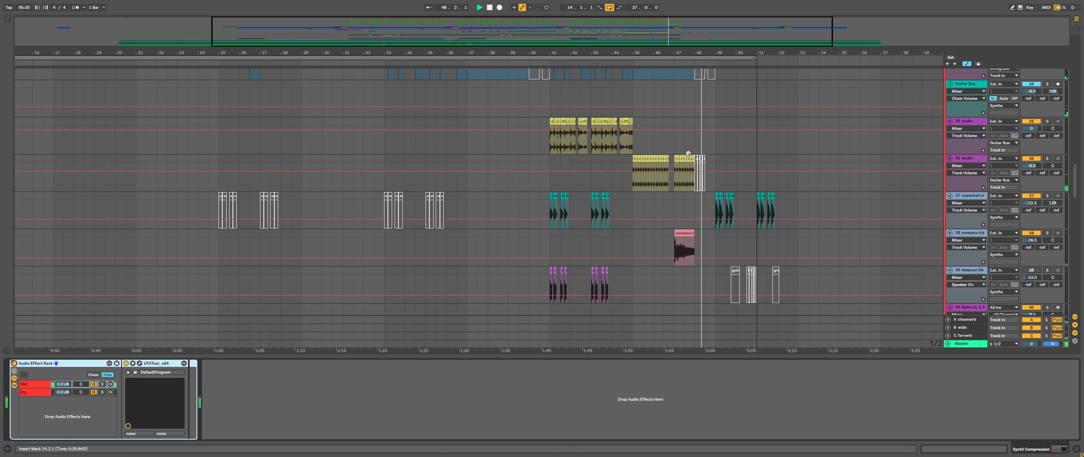
scroll(673, 148, up, 2)
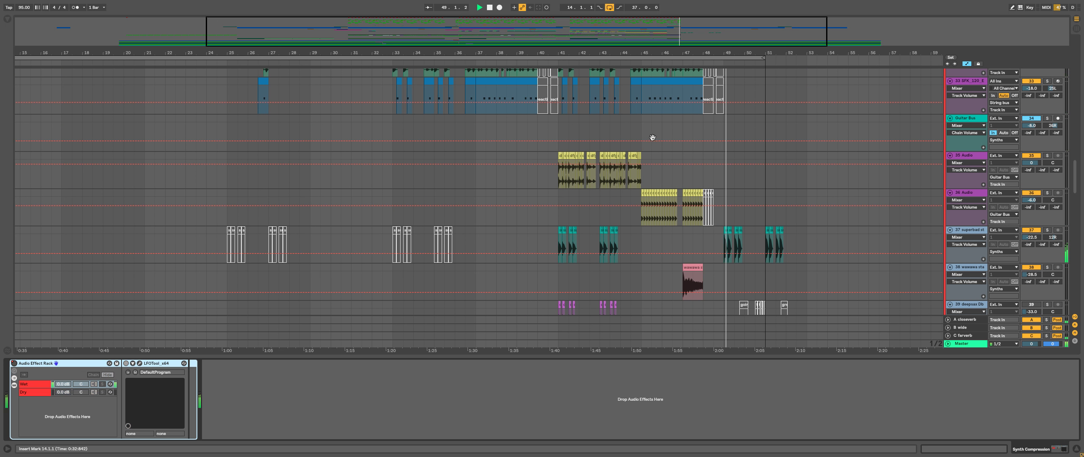
key(space)
Step: Review the clip layout of the string bus, guitar bus and frozen synth tracks with playback stopped
scroll(652, 139, up, 4)
scroll(652, 139, left, 4)
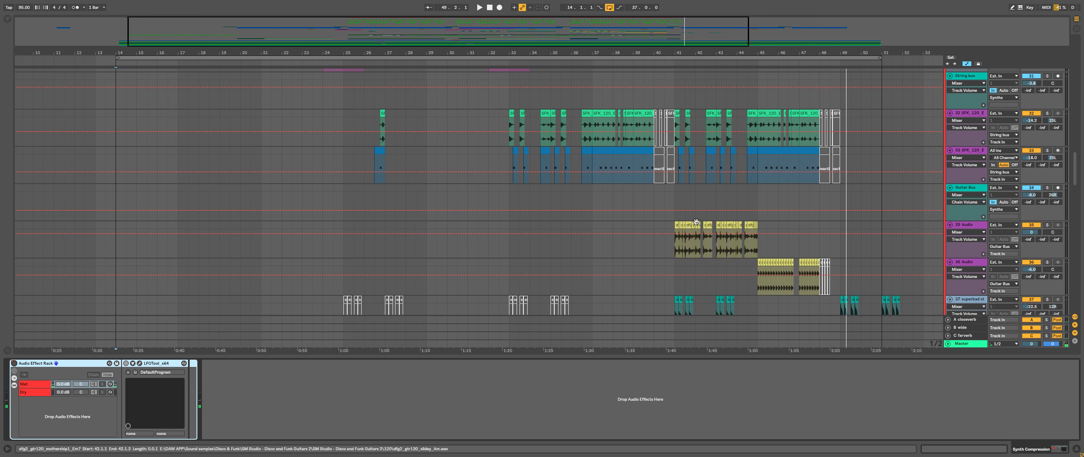
scroll(675, 176, down, 1)
scroll(675, 177, left, 5)
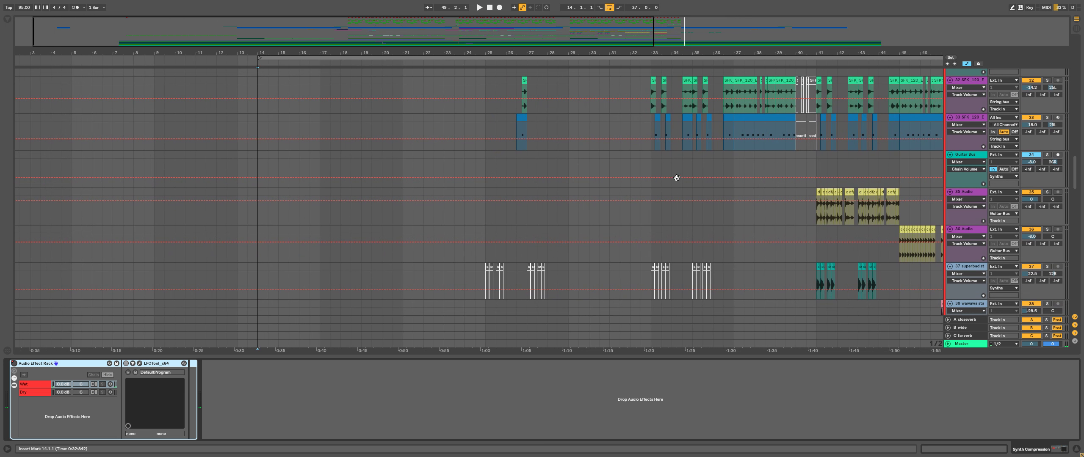
scroll(620, 229, up, 4)
scroll(620, 229, right, 2)
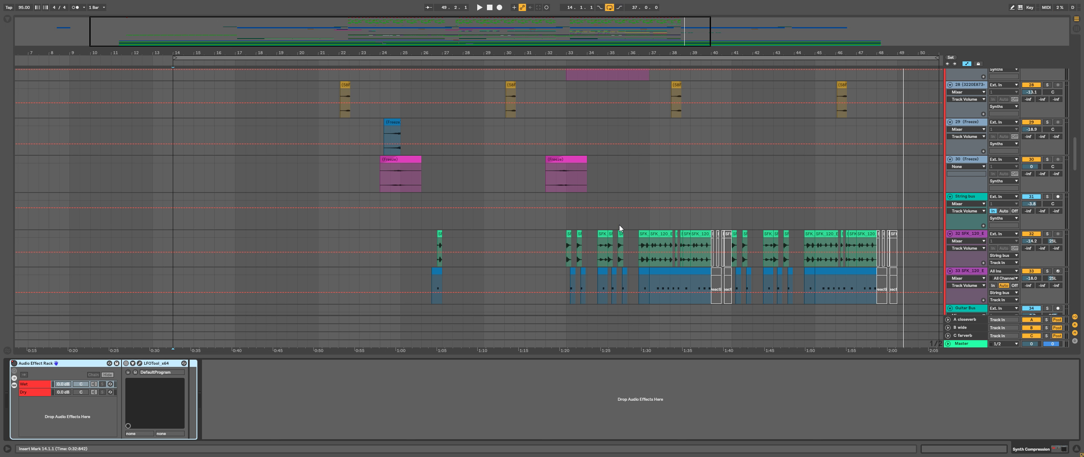
scroll(544, 170, down, 4)
scroll(583, 170, left, 6)
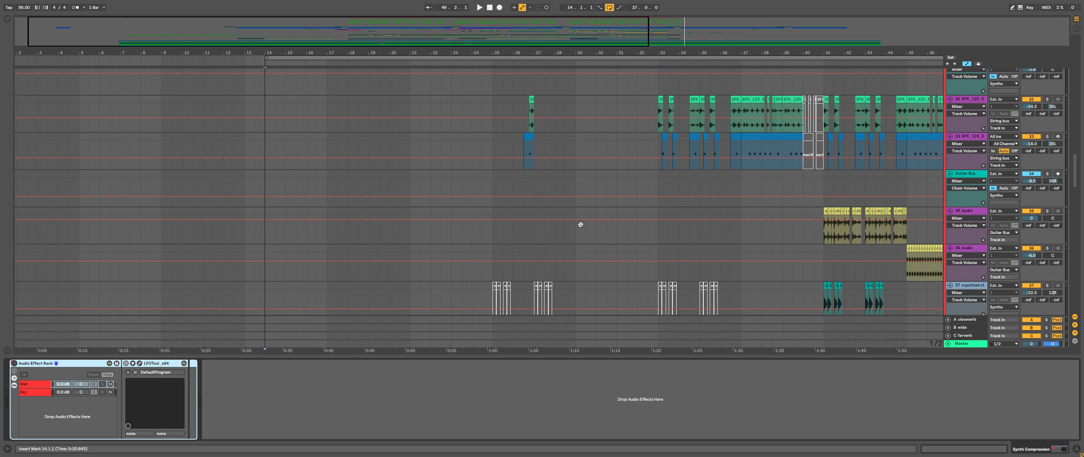
scroll(580, 224, down, 3)
scroll(593, 161, left, 1)
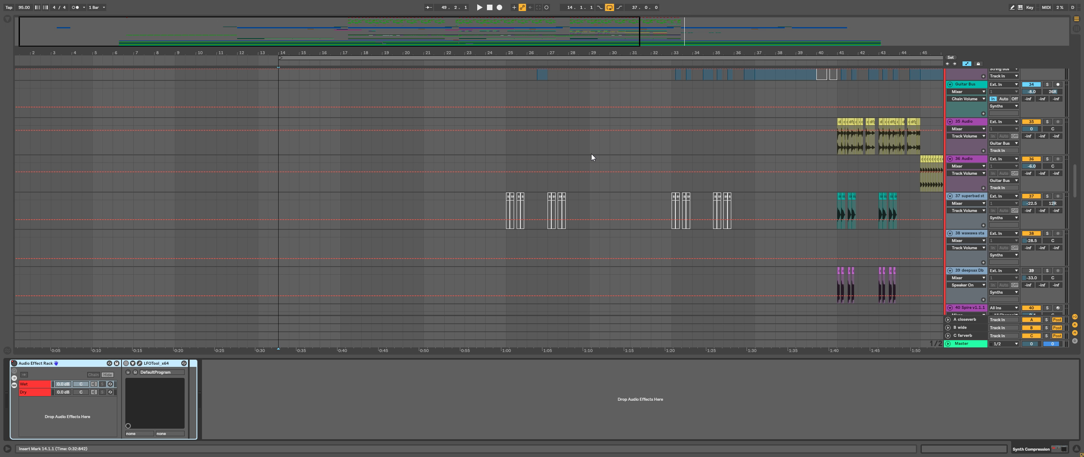
Step: Solo the Spire track in the Bass group and listen to it from bar 25
scroll(641, 213, down, 8)
scroll(641, 213, right, 5)
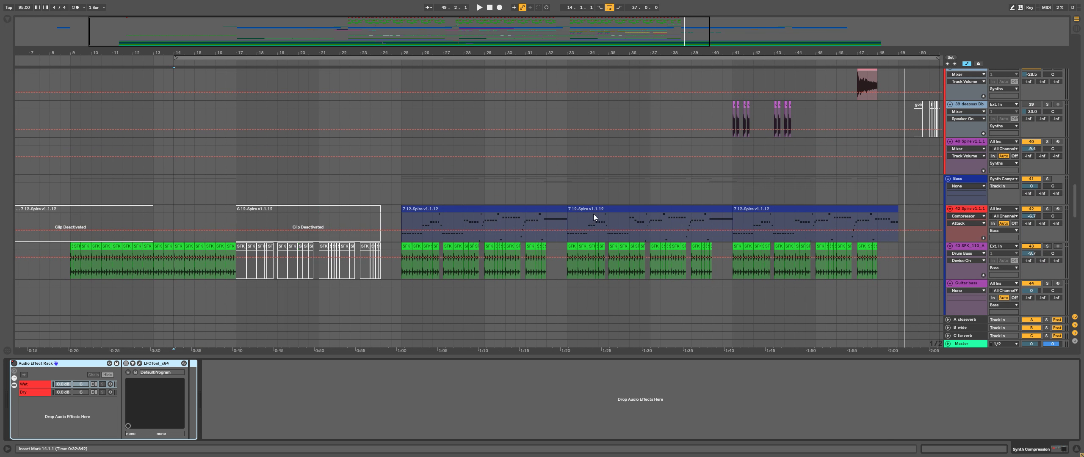
drag(593, 218, 636, 187)
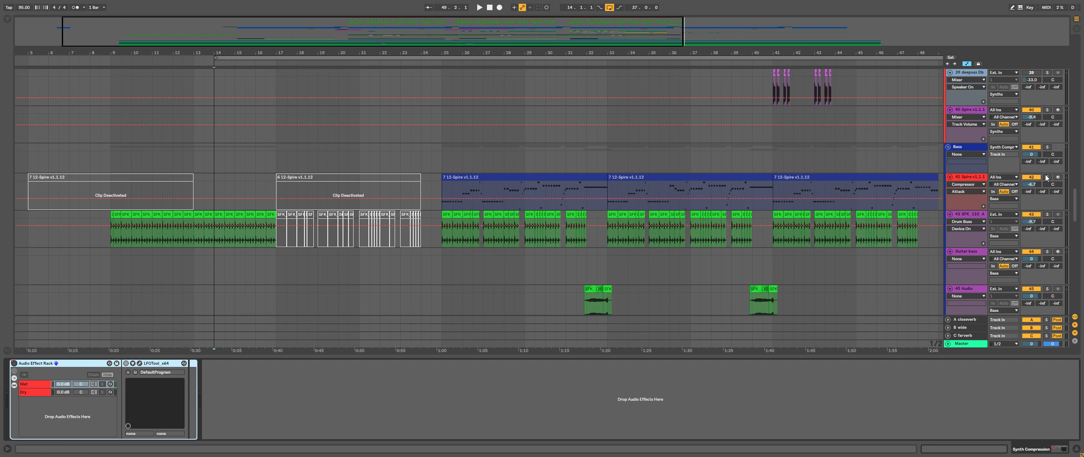
click(439, 183)
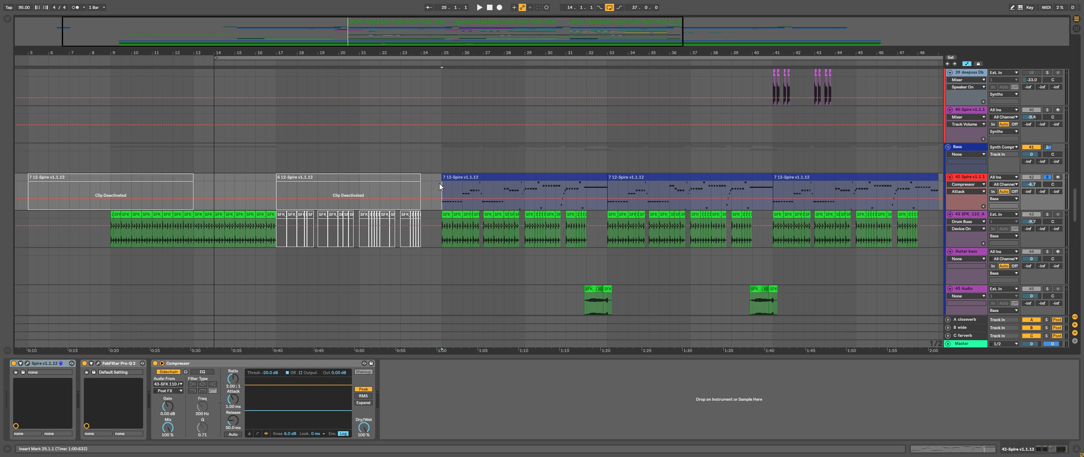
key(space)
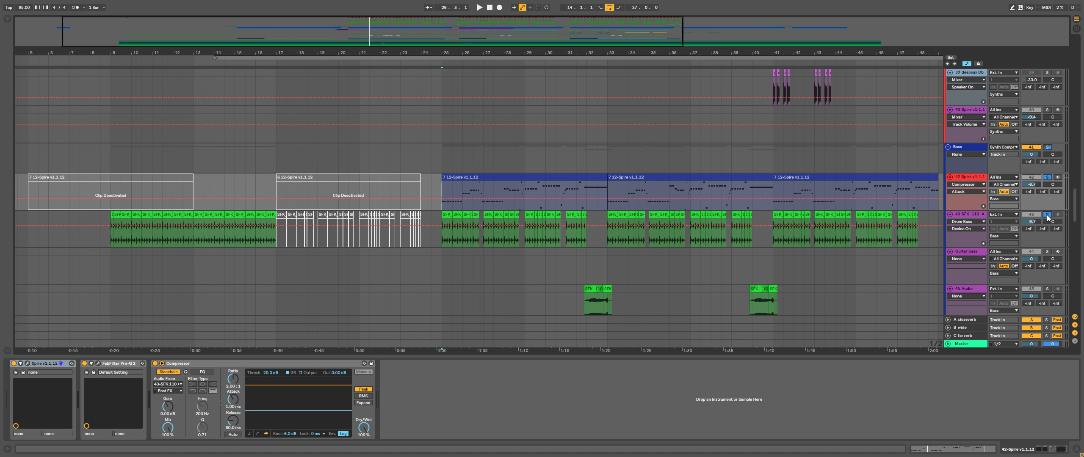
Step: Inspect the electric guitar bass track's device chain, including Drum Buss, and play it soloed together with the Spire bass from bar 25
click(441, 239)
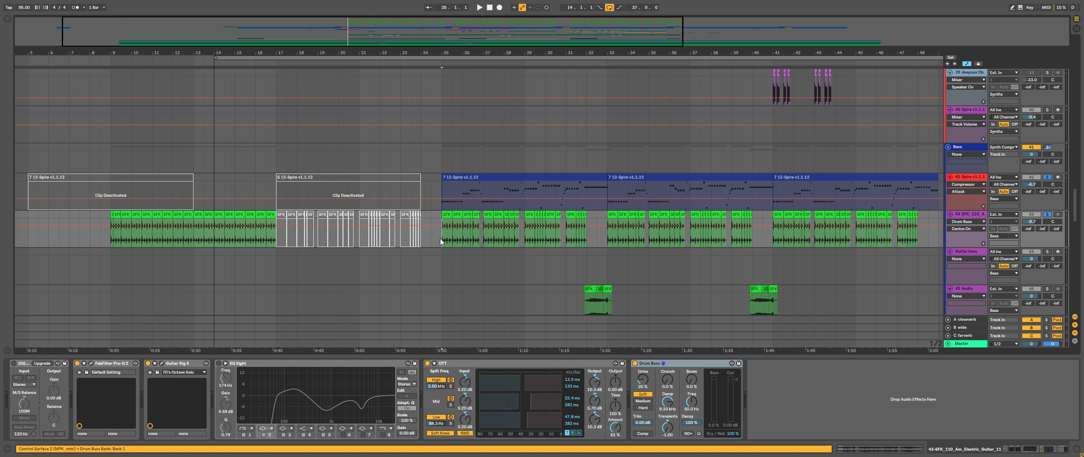
click(676, 362)
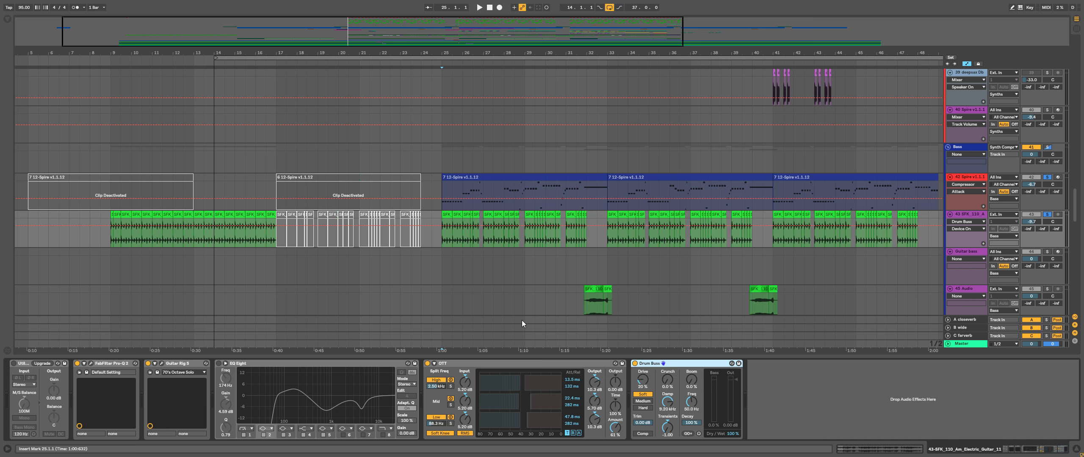
click(441, 190)
key(space)
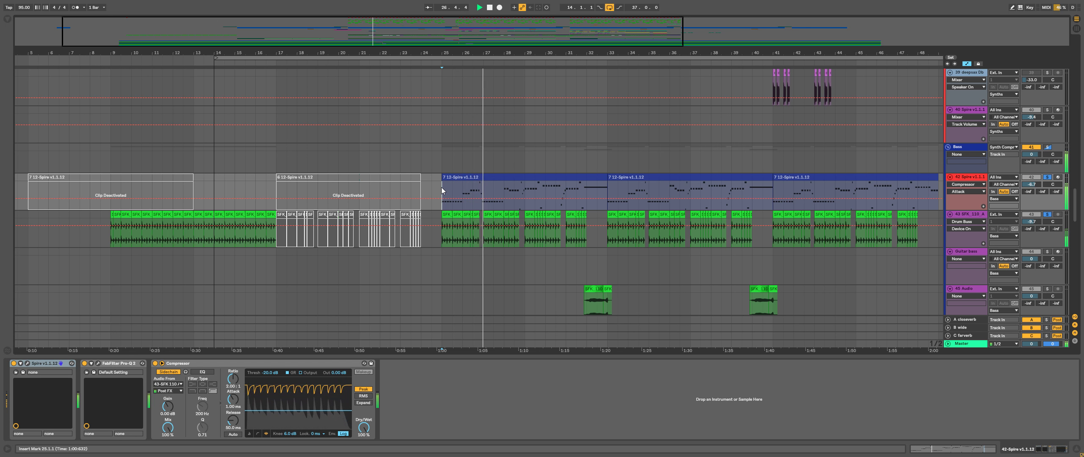
key(space)
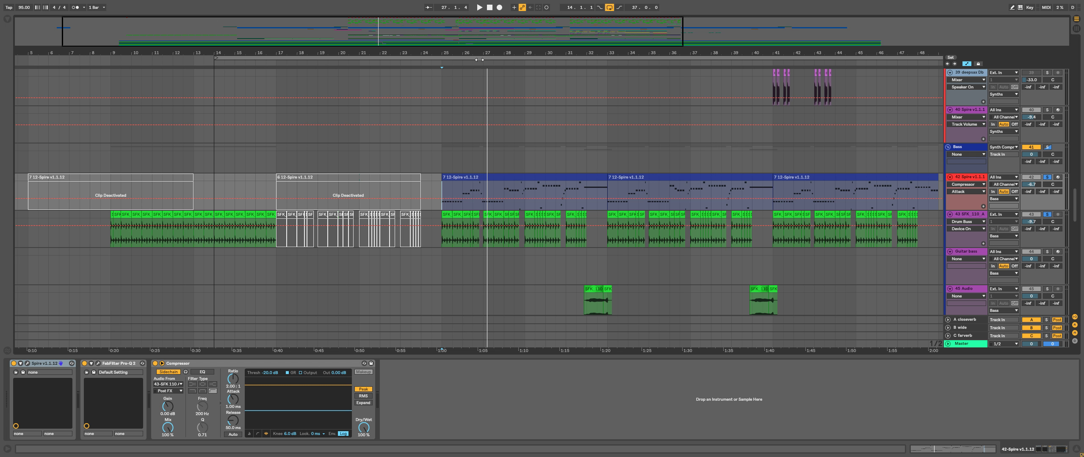
Step: Play the two soloed bass layers from 26.4.1, across the gap between the electric guitar clips
scroll(479, 56, up, 5)
click(479, 189)
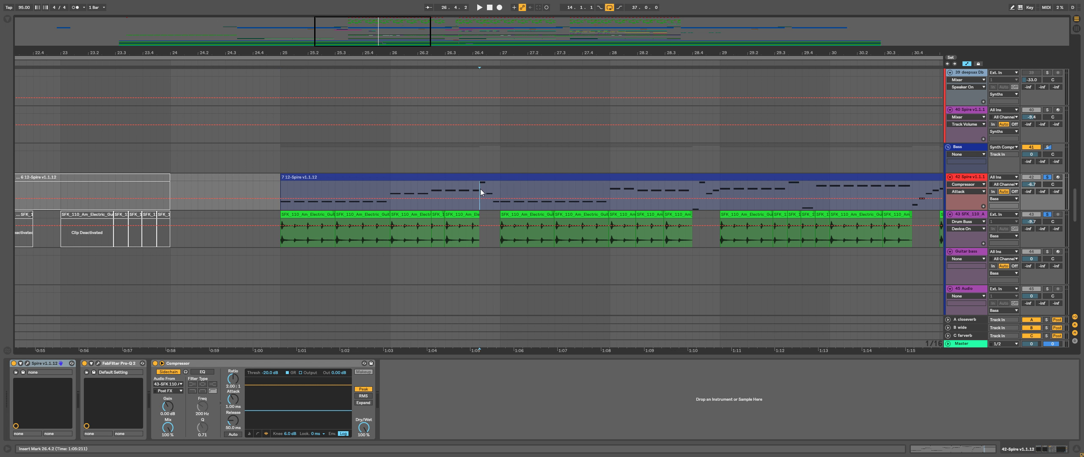
click(472, 187)
key(space)
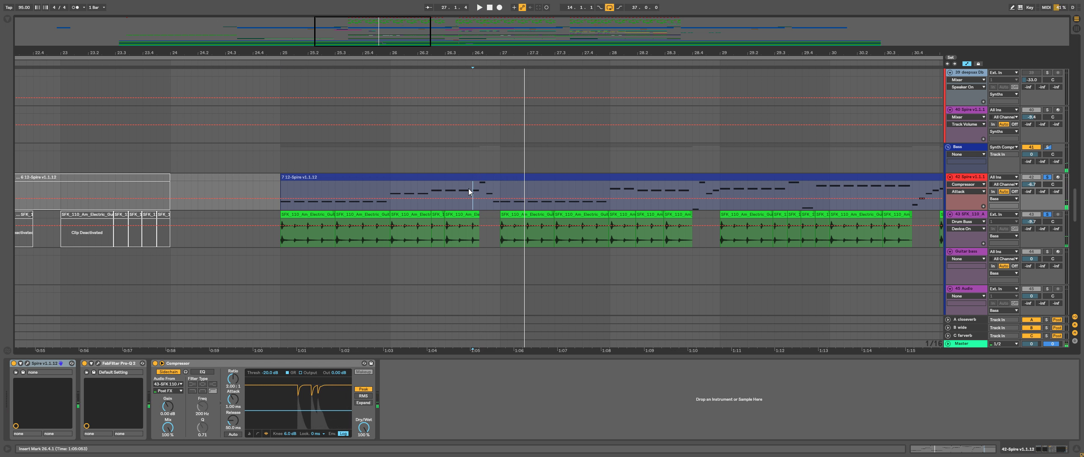
Step: Place the insert marker at 26.3.1 on the electric guitar track and at 26.4.1 on the Spire bass track
click(447, 239)
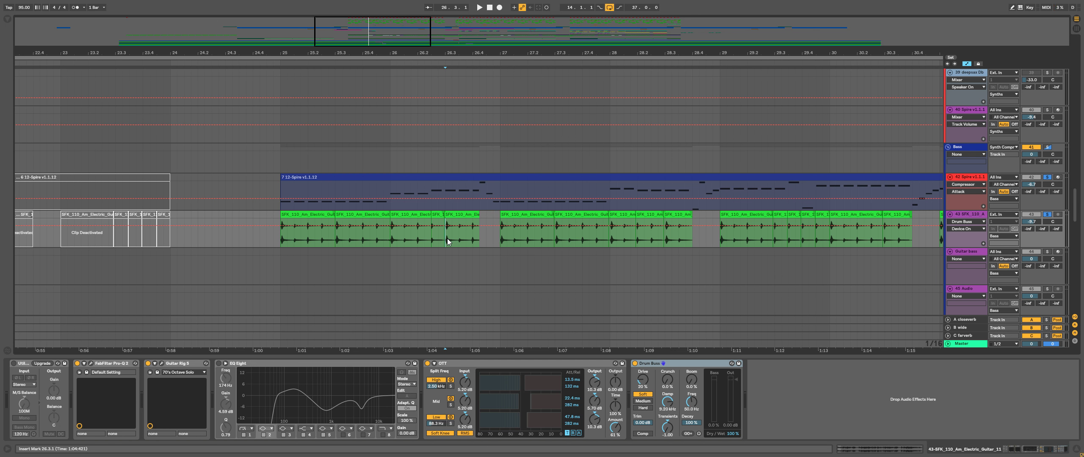
scroll(540, 163, up, 2)
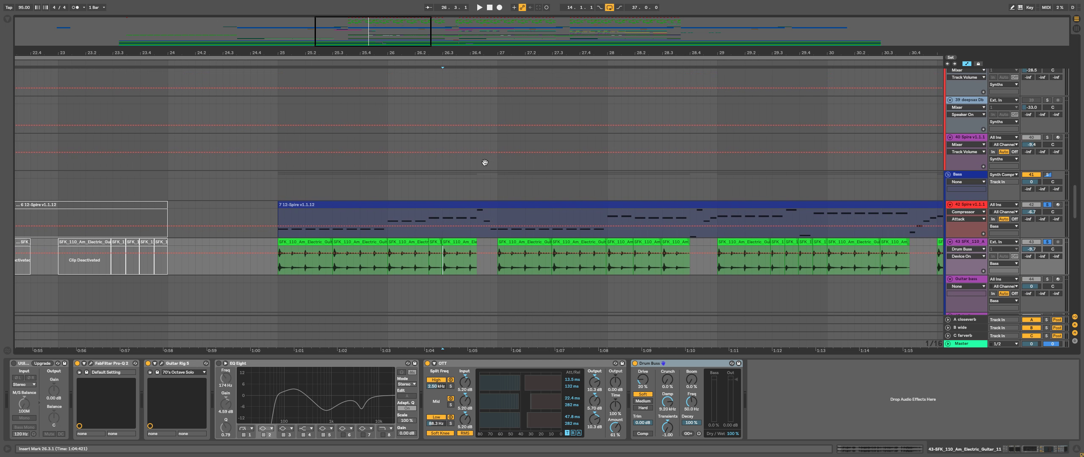
click(464, 218)
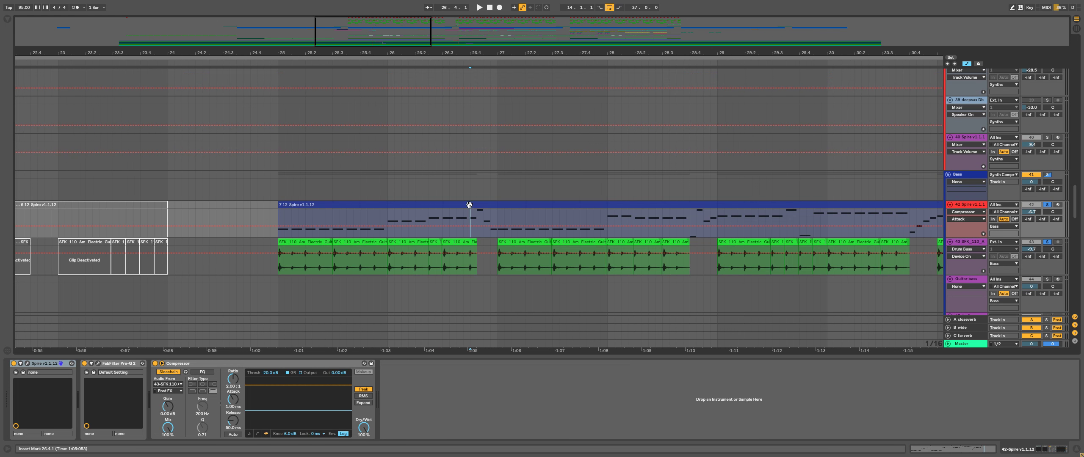
Step: Solo the Em Cello audio track and the MIDI track below it in the String bus, and play them from 26.4.1
scroll(469, 219, up, 10)
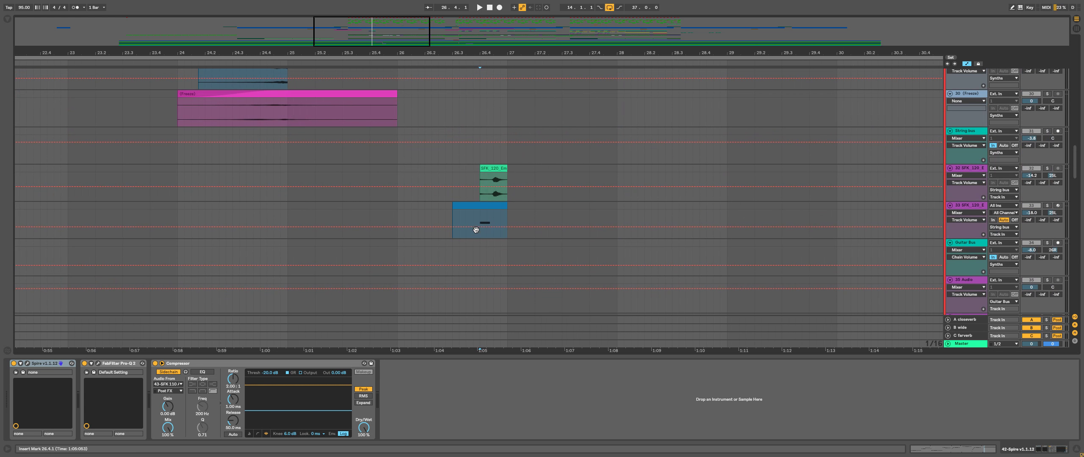
click(477, 173)
click(1046, 168)
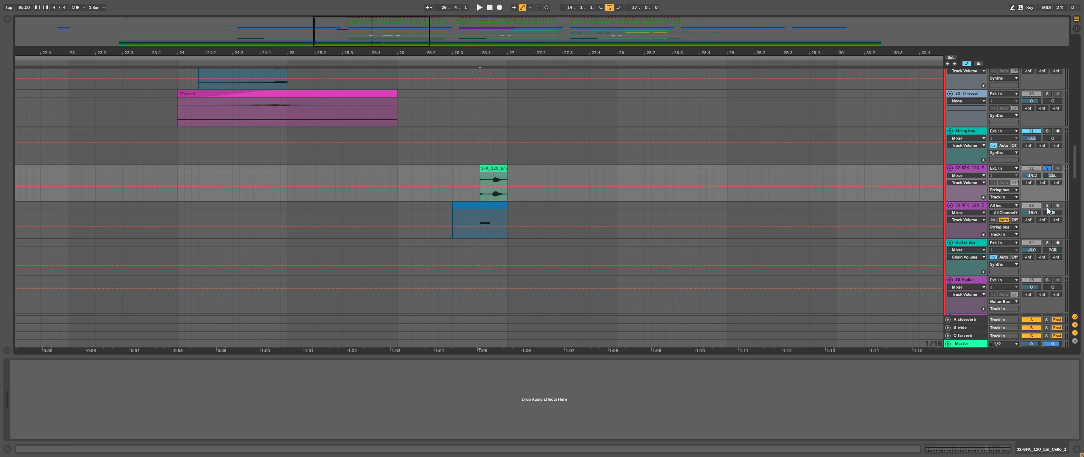
click(1047, 206)
key(space)
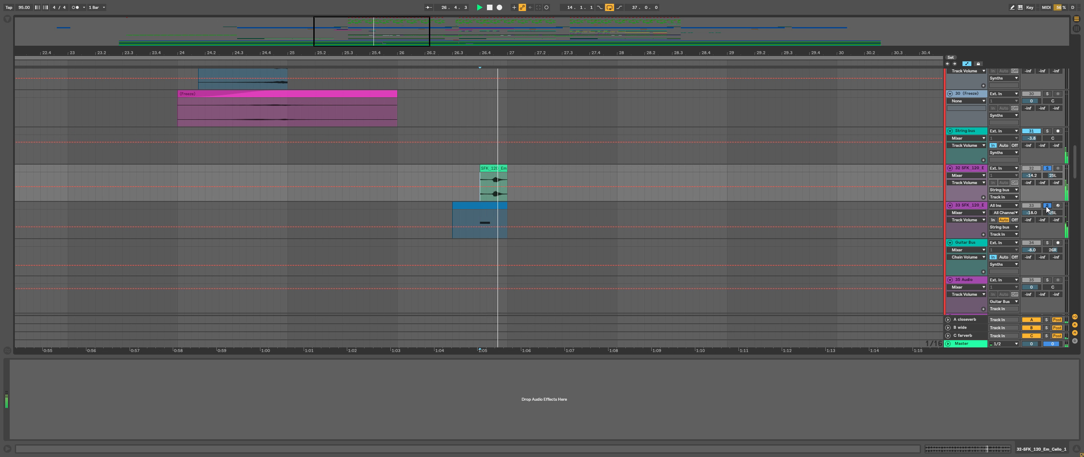
Step: Solo the 20 Audio percussion track and play it from 26.4.1
scroll(585, 285, up, 8)
scroll(584, 285, up, 10)
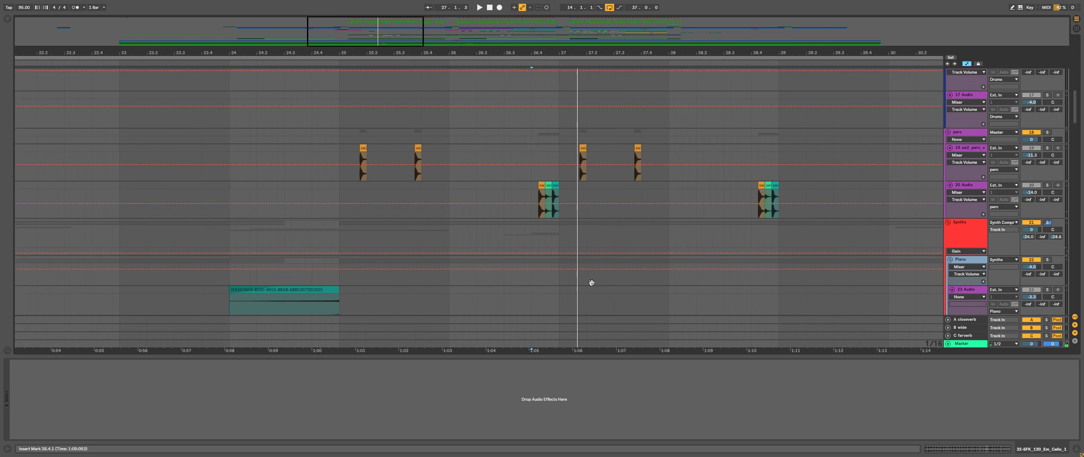
click(1044, 201)
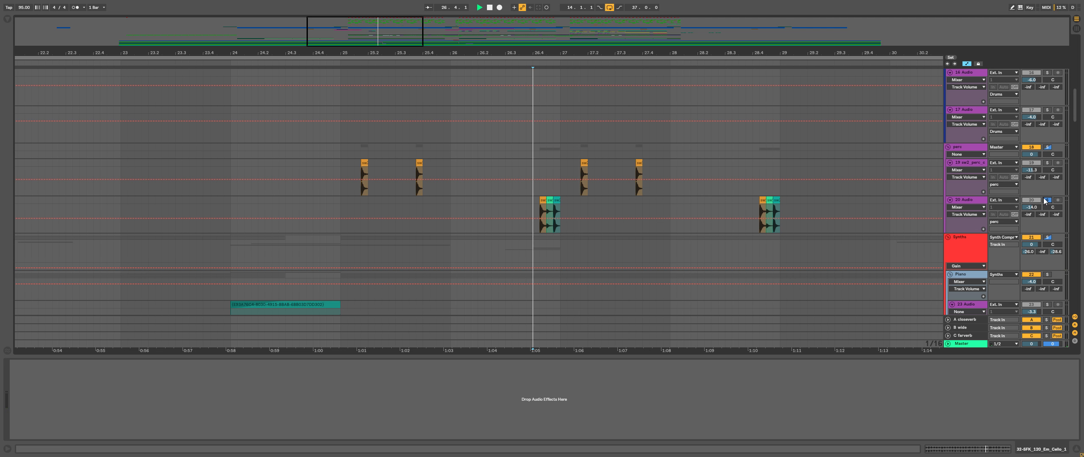
scroll(608, 165, up, 10)
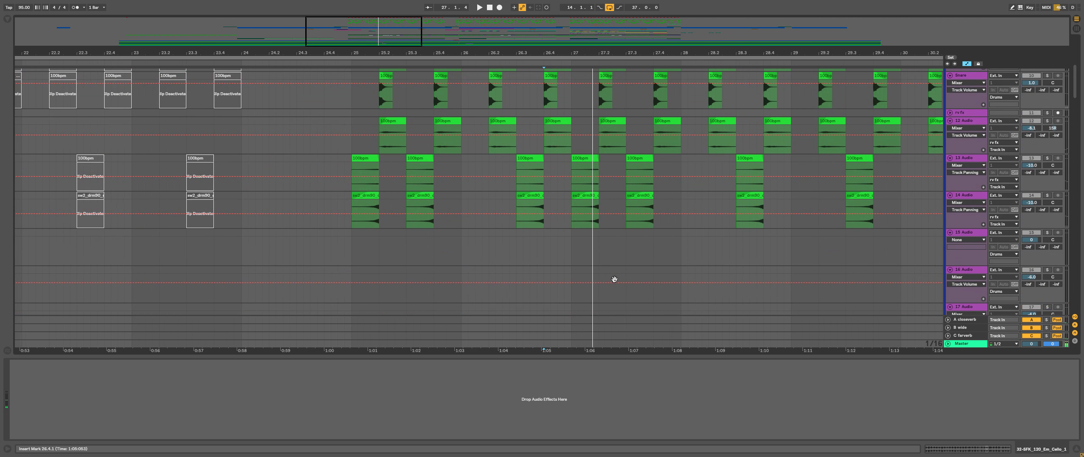
Step: Examine how the percussion, piano, string and bass clips line up, especially around the gaps between the electric guitar clips from bar 25 to 33
scroll(610, 234, down, 8)
scroll(629, 222, left, 2)
scroll(677, 229, down, 15)
scroll(677, 229, right, 2)
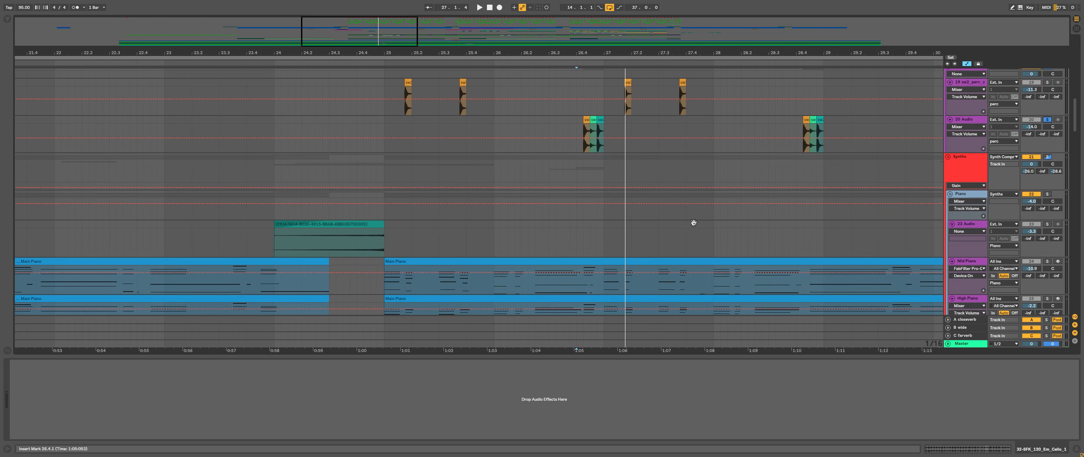
scroll(644, 138, down, 15)
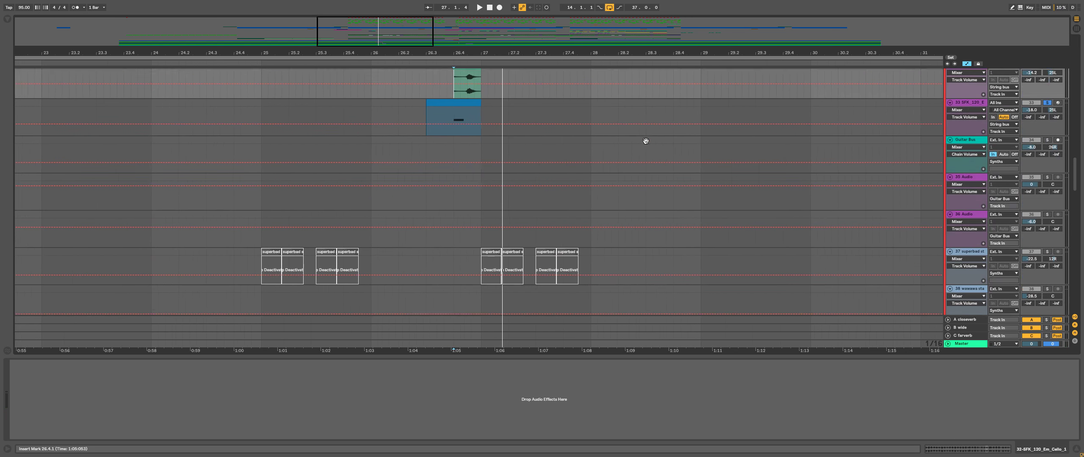
scroll(699, 229, right, 2)
scroll(754, 228, up, 5)
scroll(753, 228, right, 6)
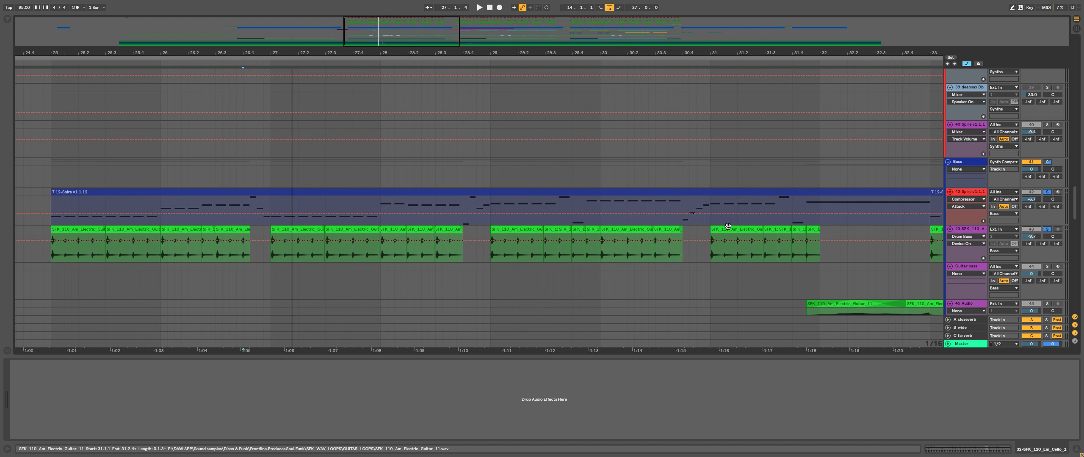
scroll(635, 254, down, 5)
scroll(620, 266, up, 3)
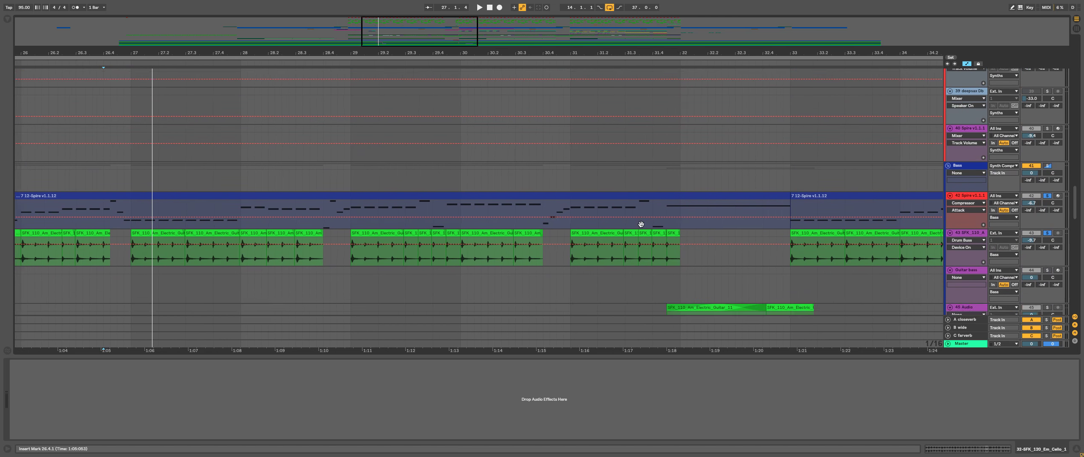
scroll(641, 225, down, 3)
scroll(648, 210, left, 3)
scroll(537, 235, up, 1)
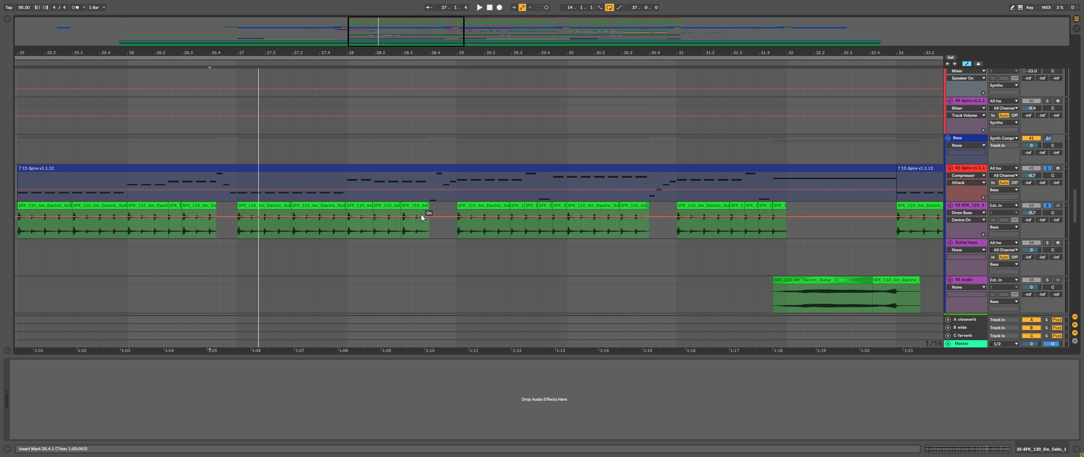
scroll(590, 217, right, 5)
scroll(591, 216, up, 2)
scroll(572, 229, down, 3)
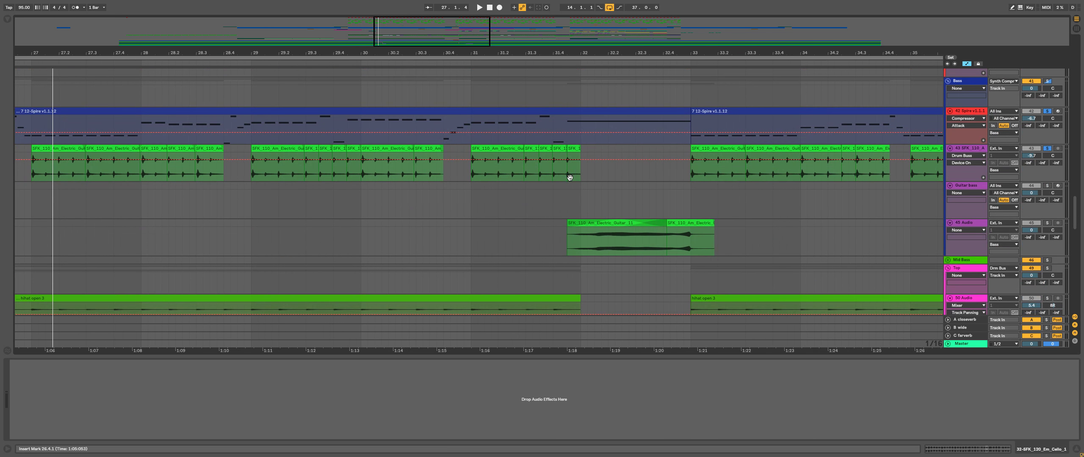
Step: Locate the string clips in the second half of the song and play the soloed string layers from 41.1.1
scroll(551, 245, up, 4)
scroll(550, 245, up, 15)
scroll(550, 245, right, 7)
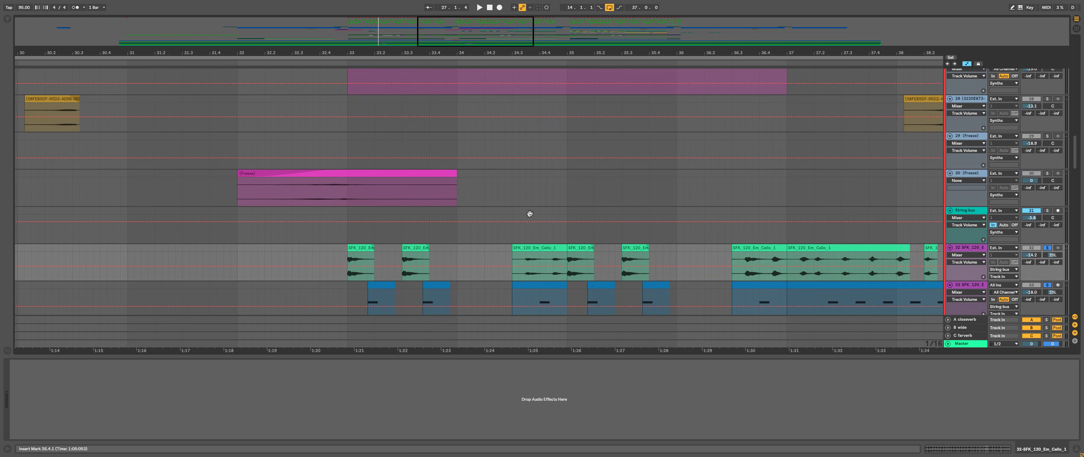
scroll(579, 248, up, 3)
scroll(614, 95, down, 5)
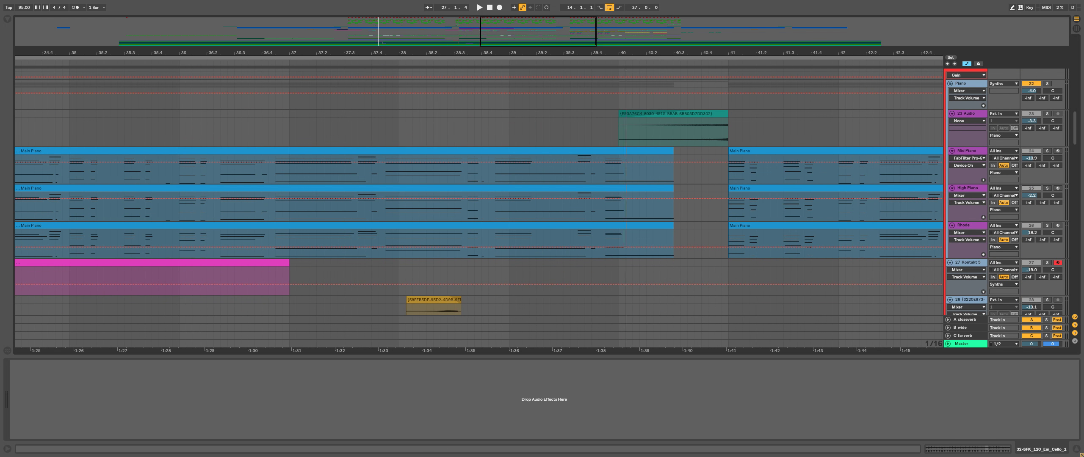
scroll(615, 96, down, 2)
scroll(799, 242, down, 2)
scroll(670, 174, down, 9)
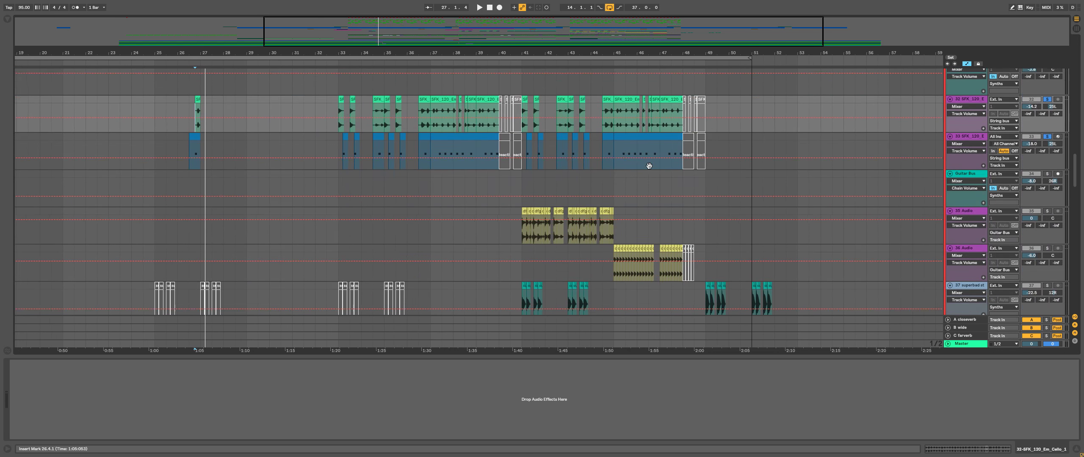
click(517, 165)
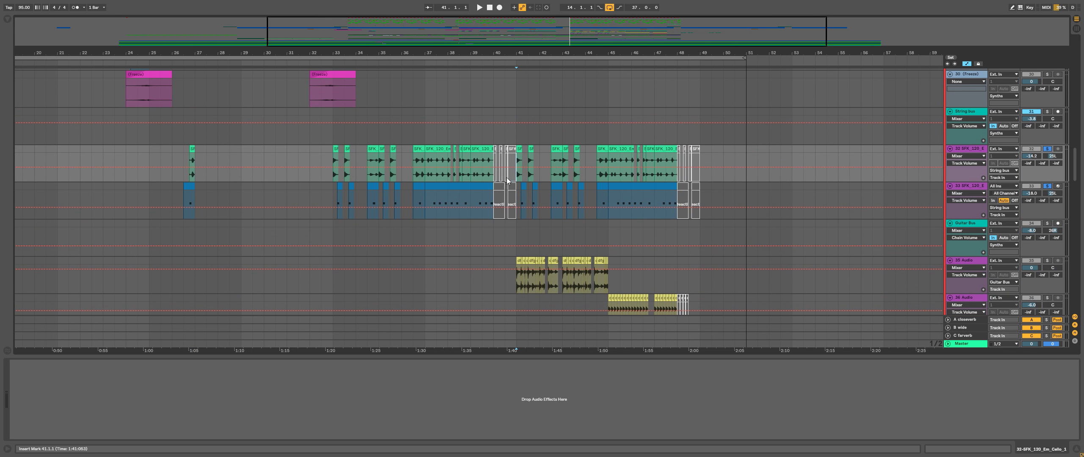
scroll(504, 194, up, 1)
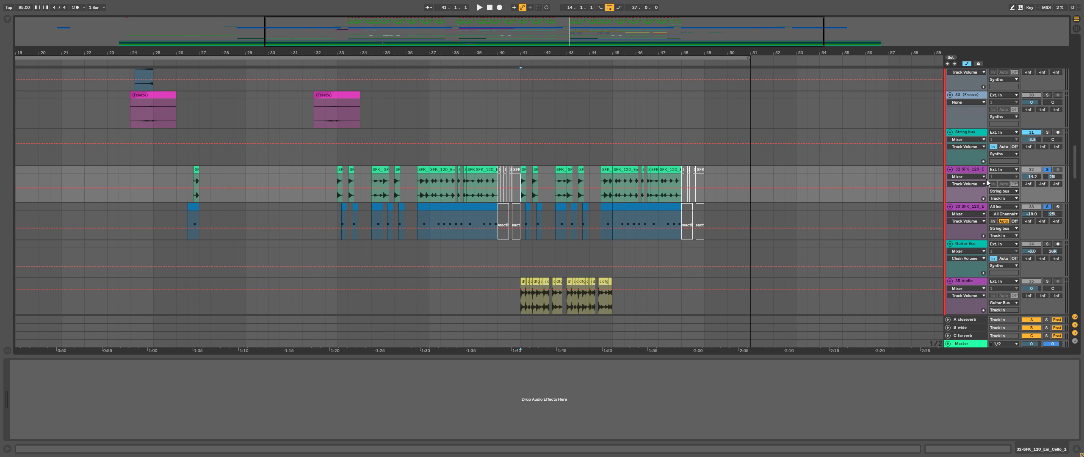
key(space)
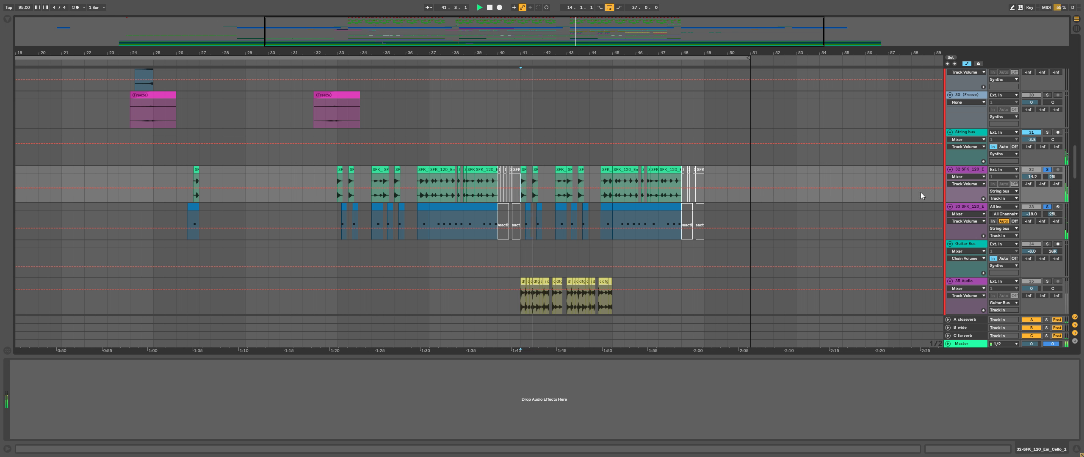
scroll(922, 198, down, 3)
key(space)
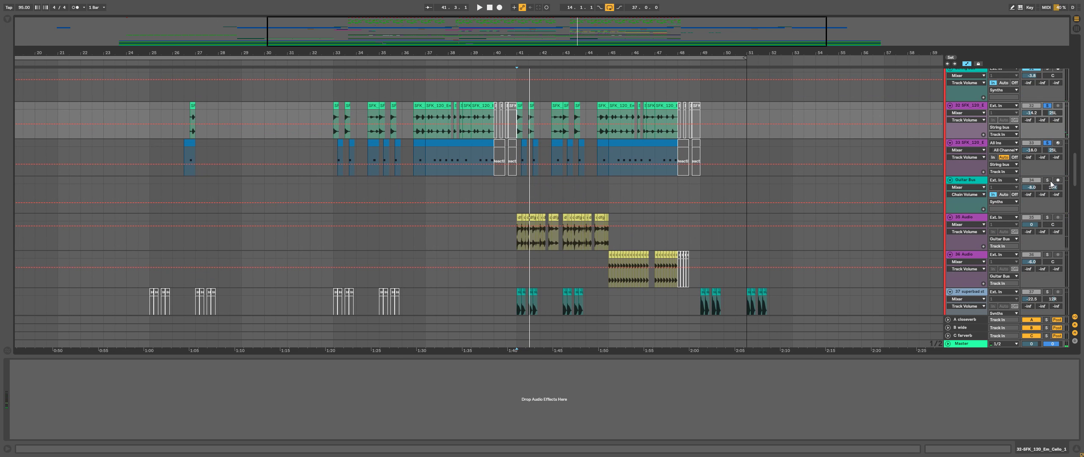
Step: Solo the Guitar Bus and listen to its two guitar tracks from 41.1.1 up to bar 48
click(1047, 180)
key(space)
scroll(972, 200, down, 3)
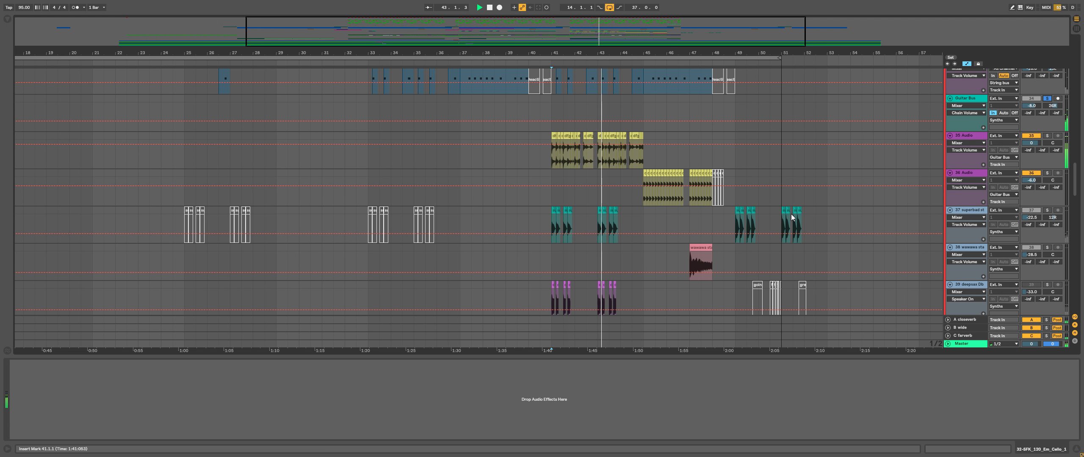
scroll(783, 211, down, 2)
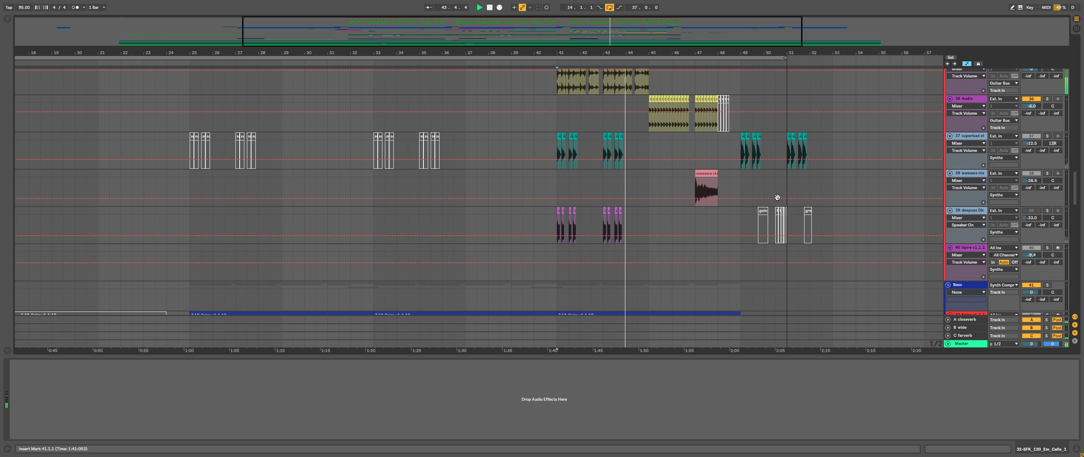
scroll(766, 211, up, 2)
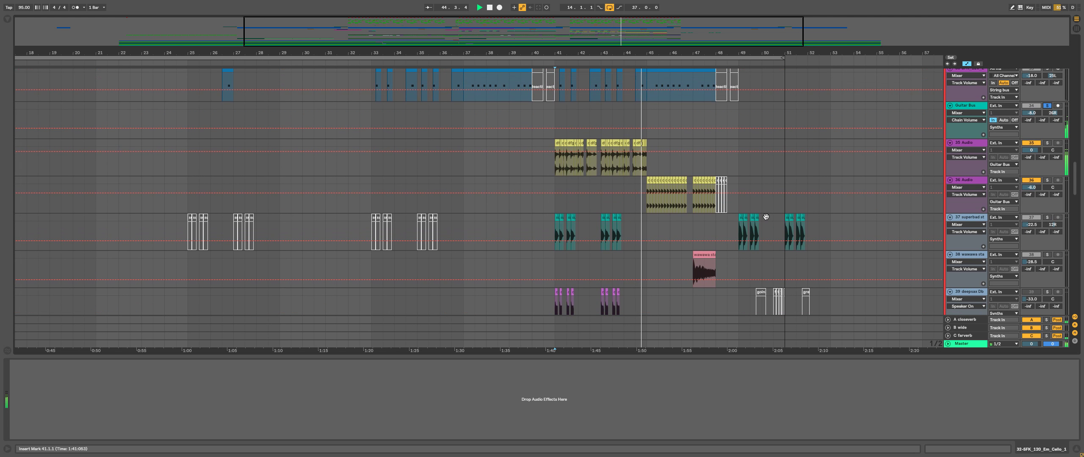
scroll(779, 235, down, 1)
scroll(779, 235, right, 3)
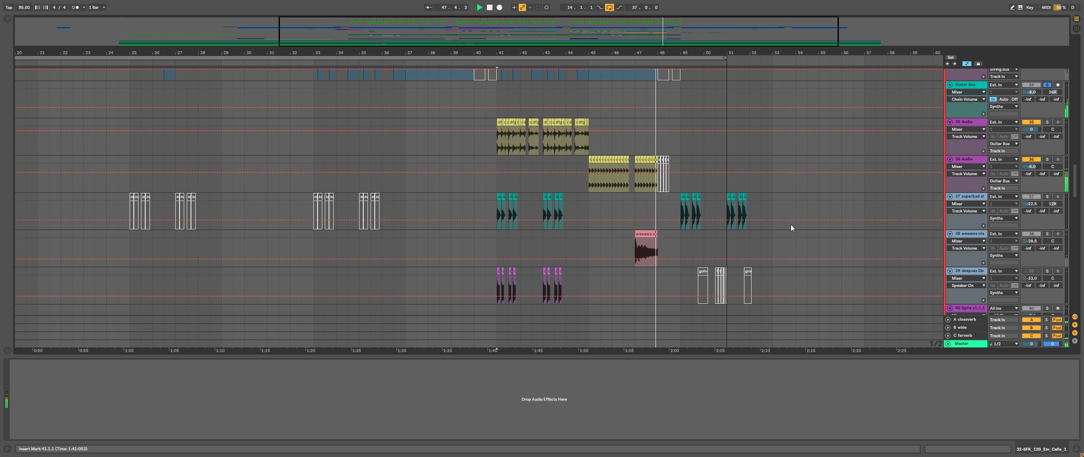
scroll(782, 217, up, 1)
scroll(782, 217, left, 1)
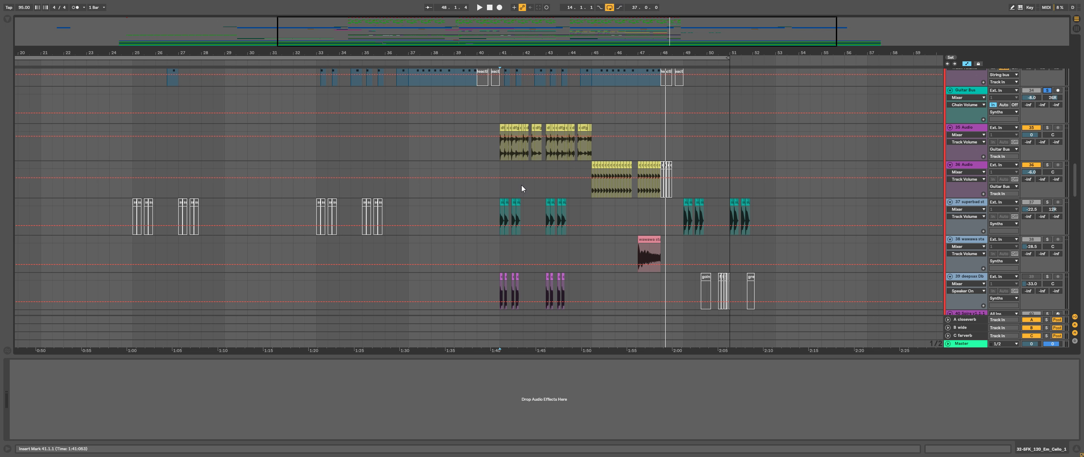
Step: Solo the 35 Audio track in the Guitar Bus and play it from 41.1.1
drag(673, 261, 659, 242)
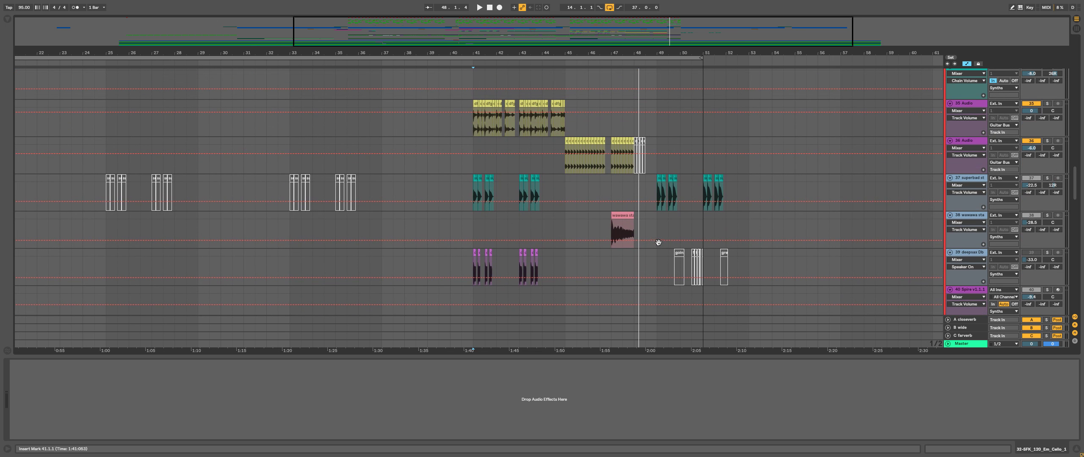
key(space)
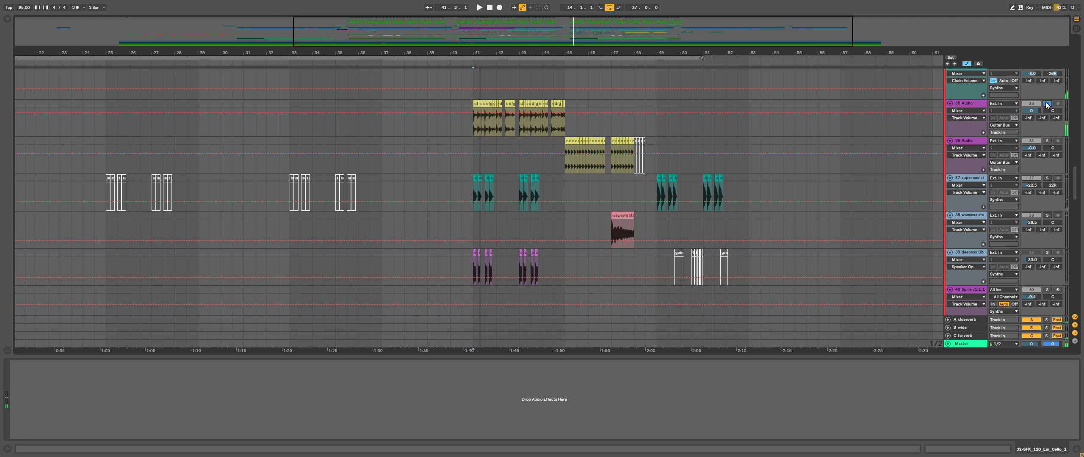
scroll(542, 208, up, 2)
Step: Play all tracks together from 41.1.1 with the solos cleared, through to bar 48
key(space)
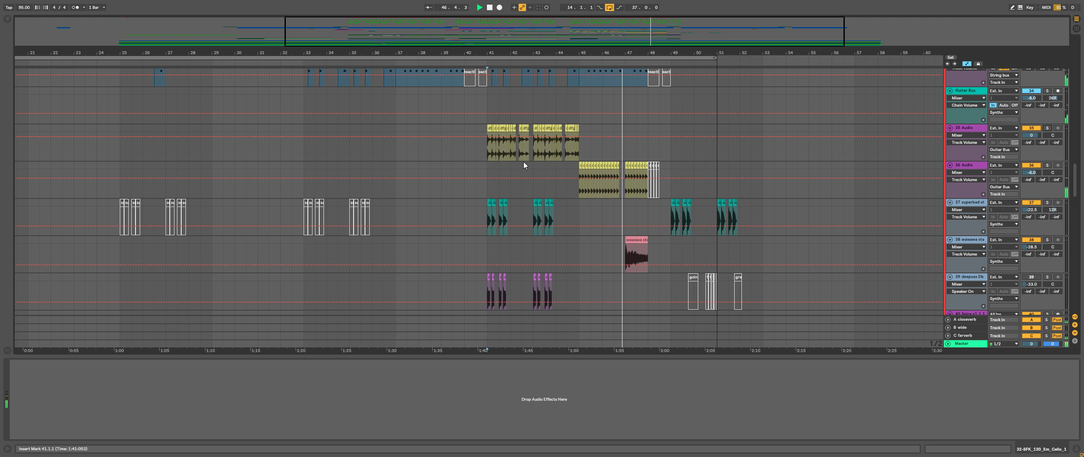
scroll(622, 194, right, 2)
scroll(621, 195, up, 1)
scroll(622, 195, down, 2)
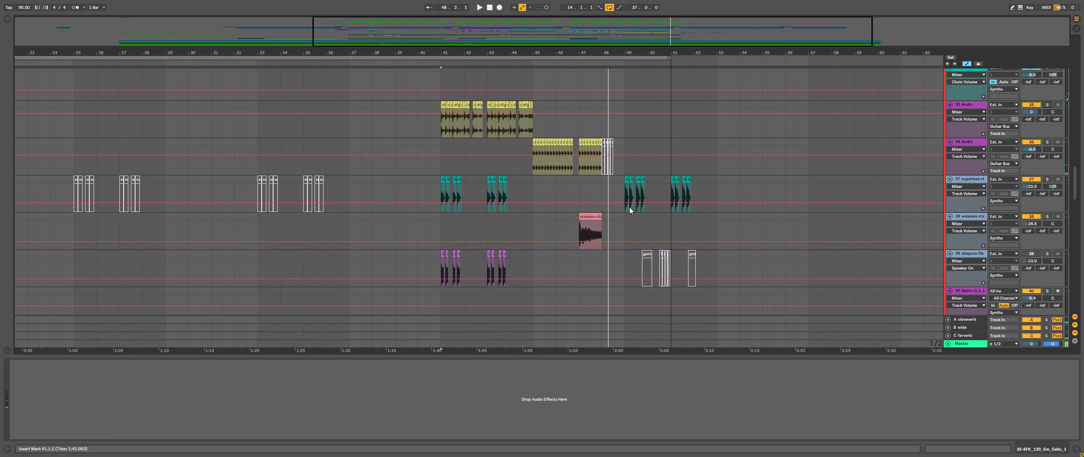
Step: Place the insert marker at 46.1.1 on track 38 and play the lead-in to its single clip at bar 47
scroll(682, 211, left, 2)
scroll(682, 210, down, 2)
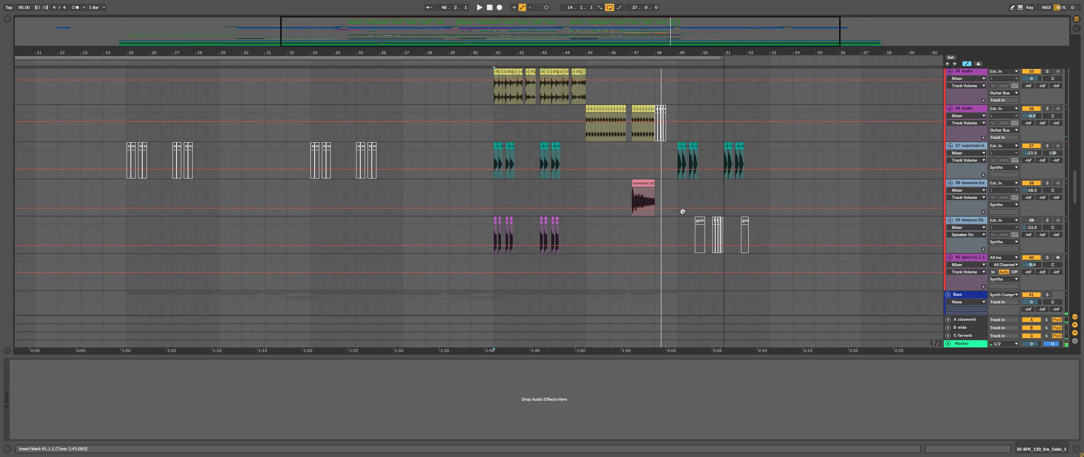
click(630, 199)
click(610, 202)
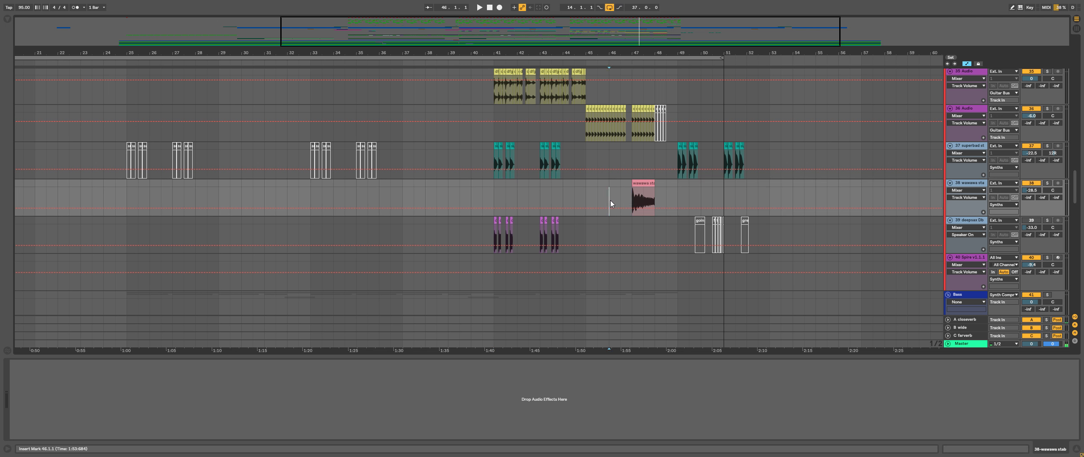
key(space)
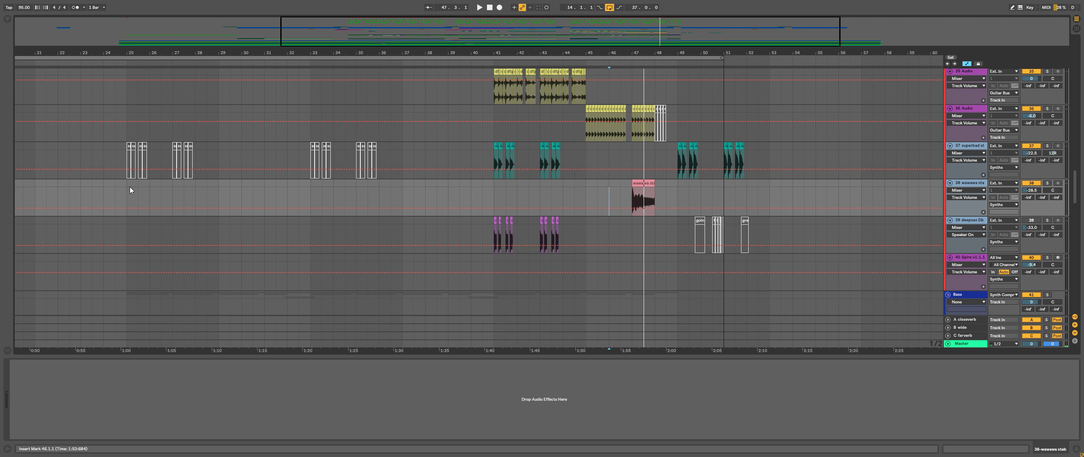
Step: Examine the whole song's layout across the string, synth, piano, percussion and drum tracks
scroll(505, 127, down, 5)
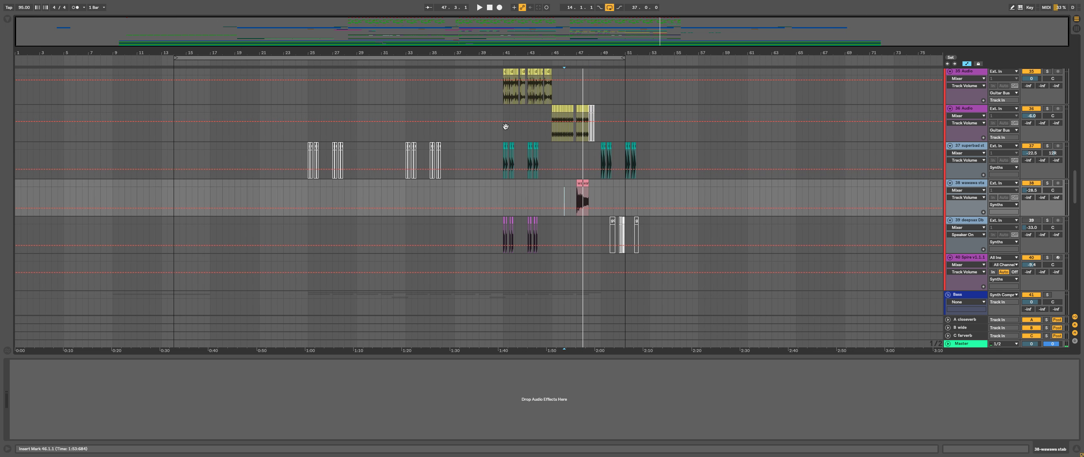
scroll(505, 127, up, 10)
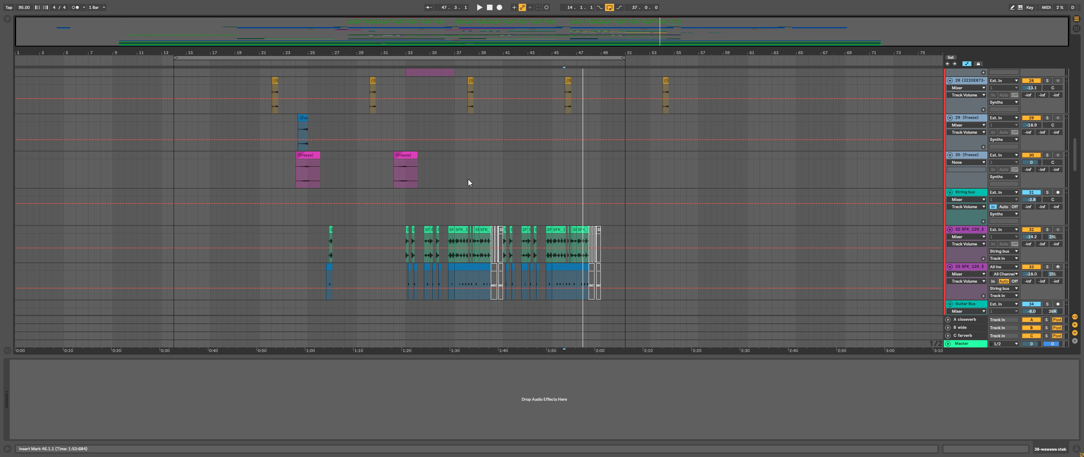
scroll(394, 135, up, 5)
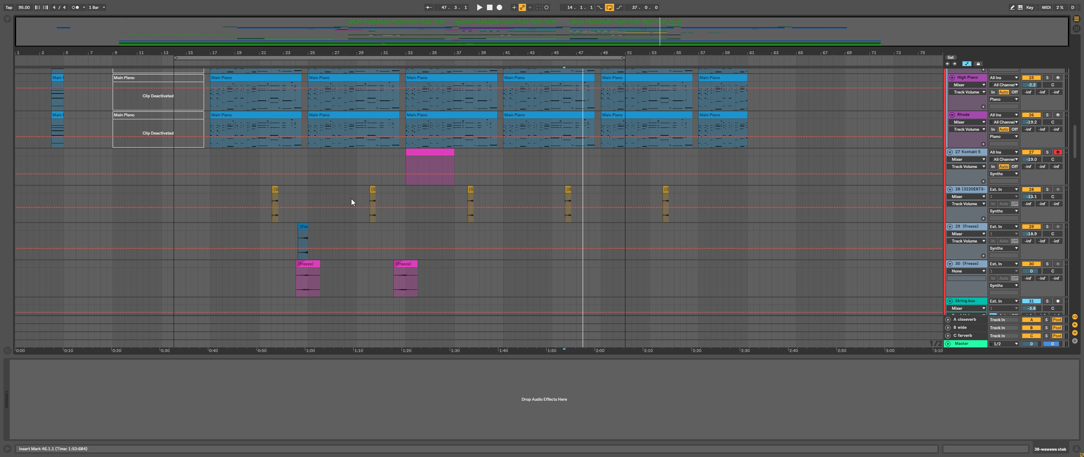
scroll(345, 174, up, 6)
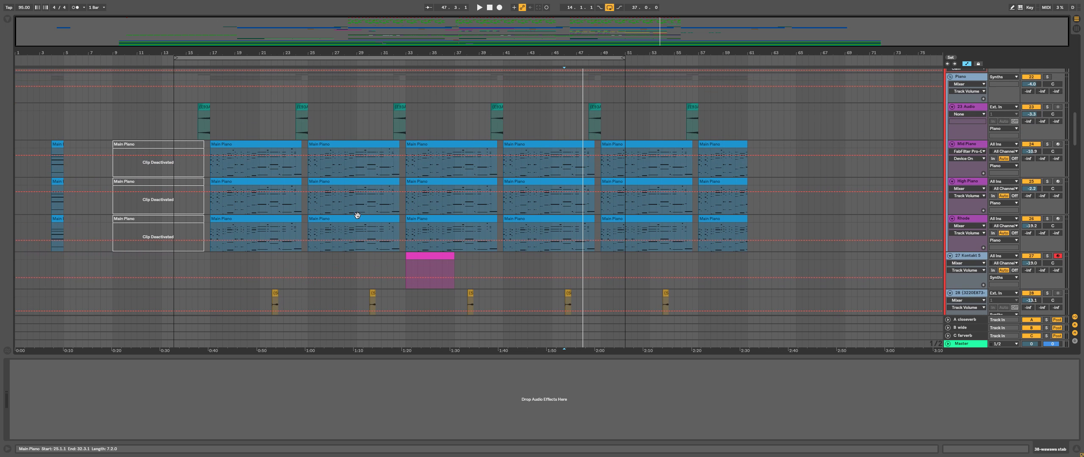
scroll(345, 174, up, 6)
scroll(317, 232, down, 3)
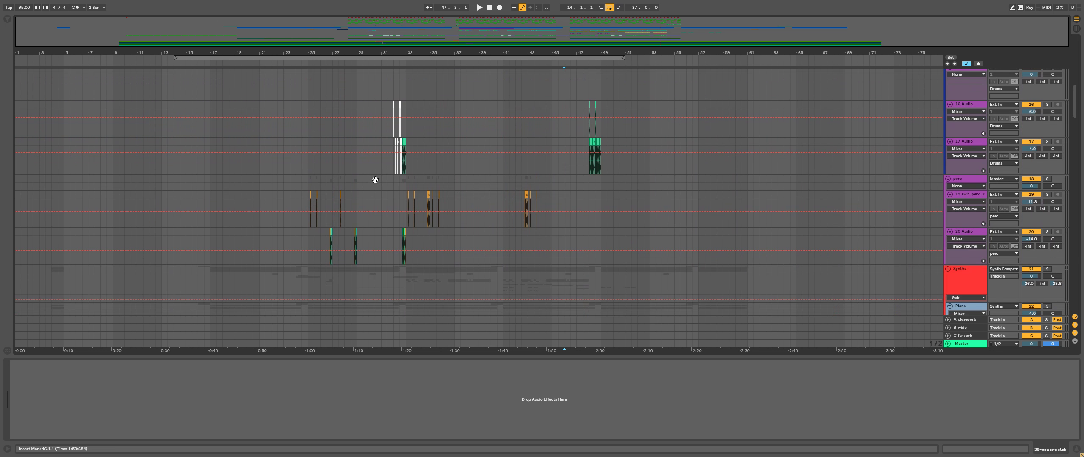